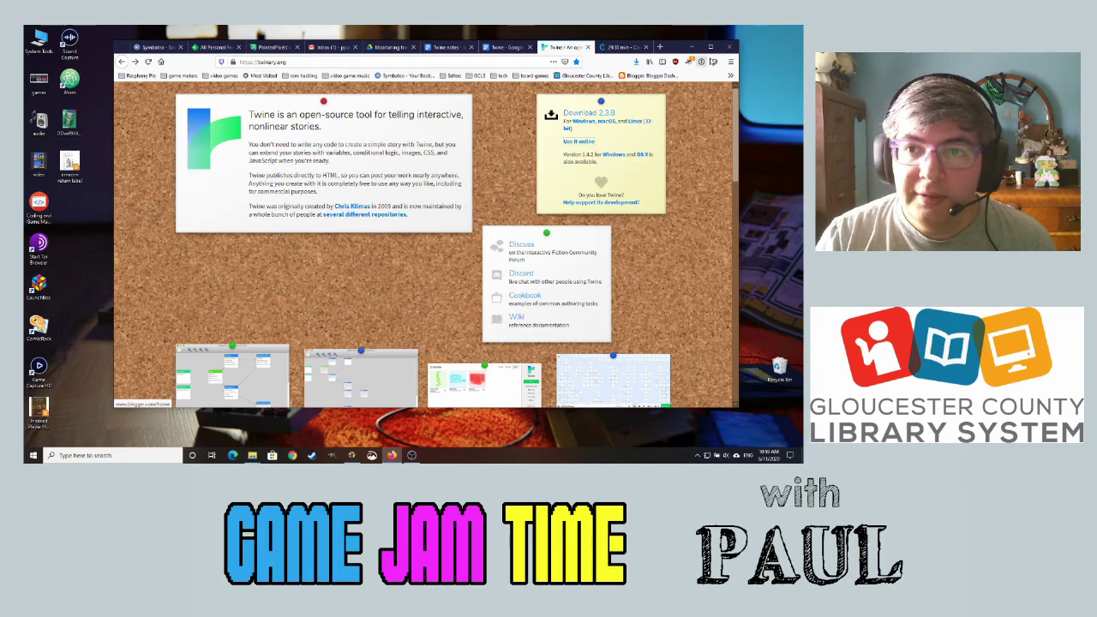
# Open the online version of Twine and create a new story named "Example Story"
pyautogui.click(710, 46)
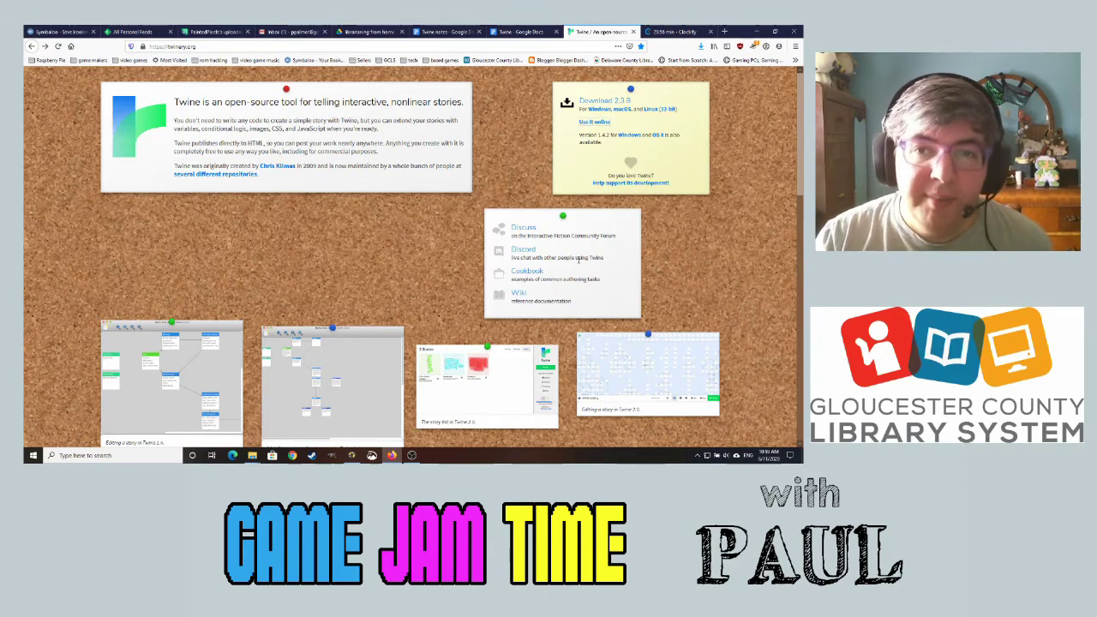
pyautogui.click(591, 123)
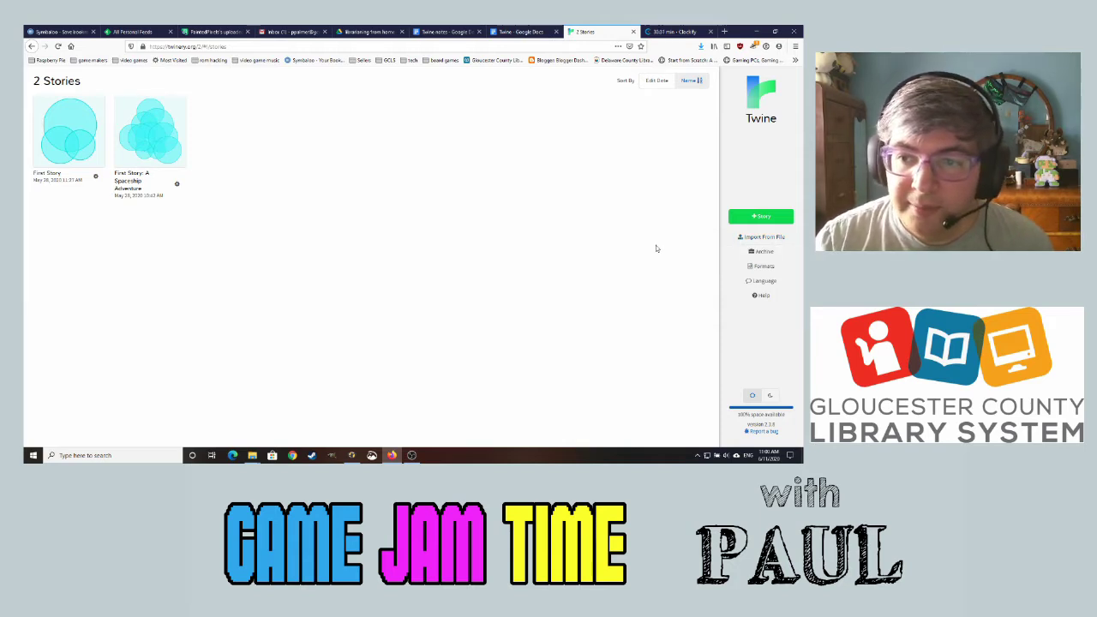
pyautogui.click(756, 221)
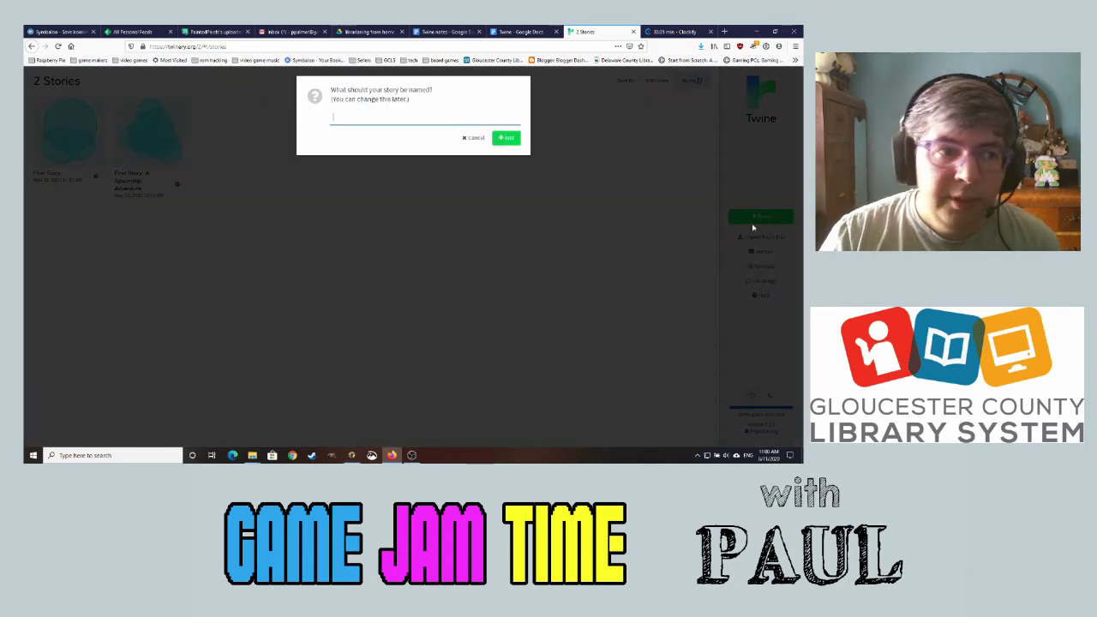
pyautogui.write('Exam')
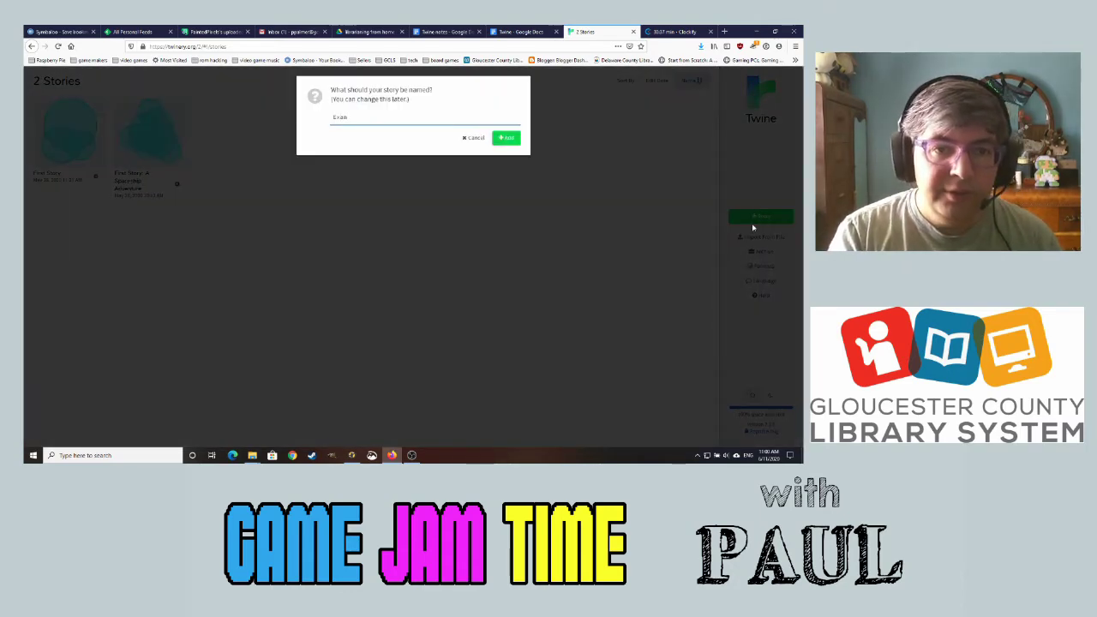
pyautogui.write('ple Story')
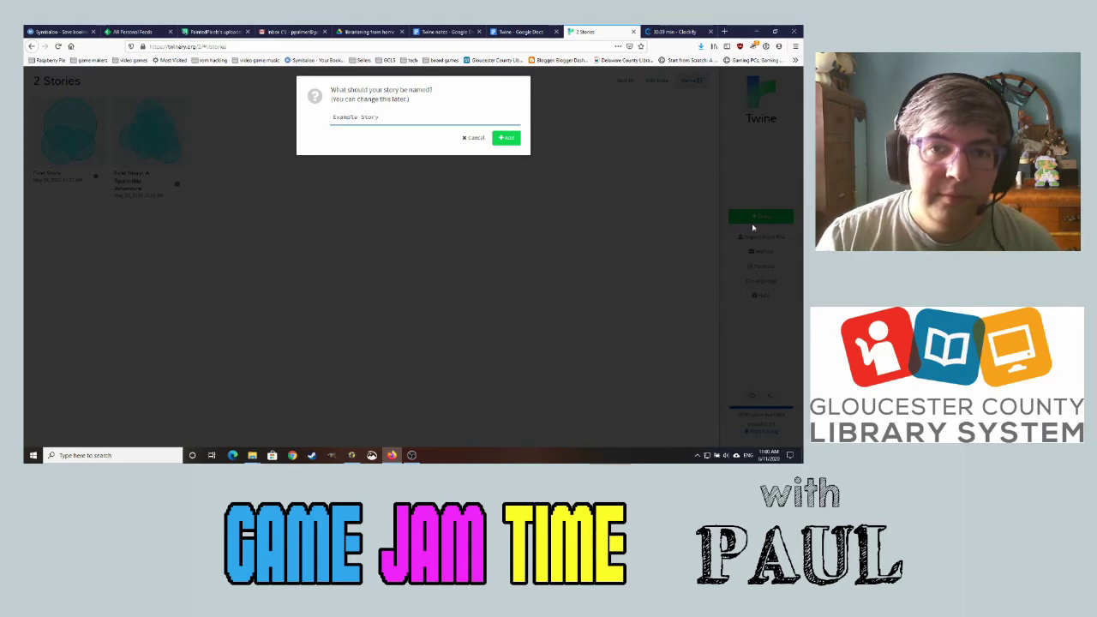
pyautogui.click(507, 140)
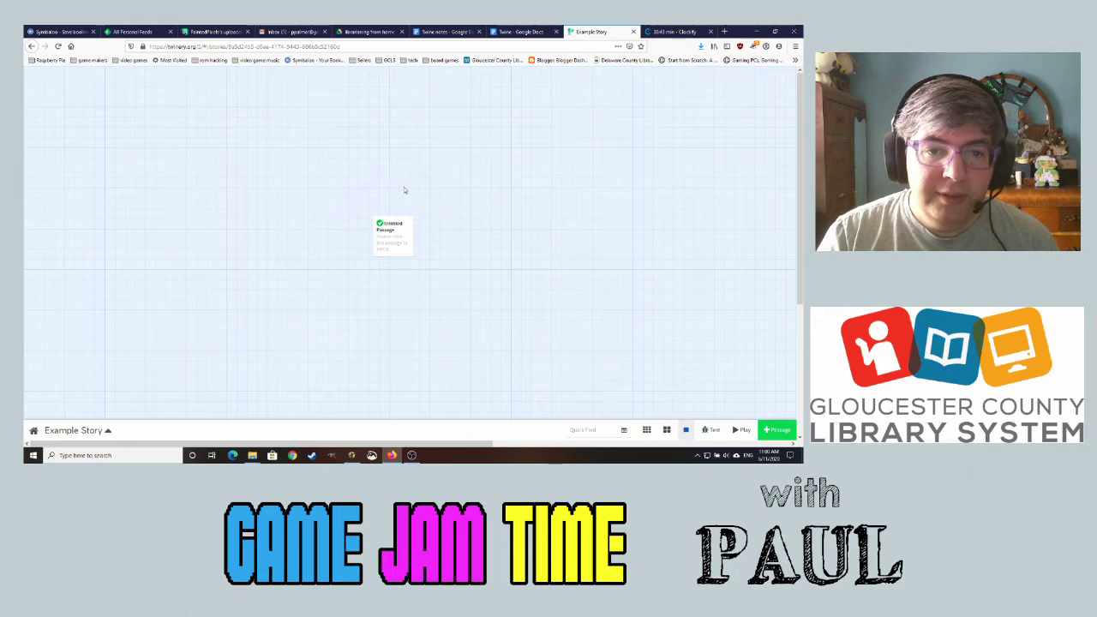
pyautogui.moveTo(434, 202)
pyautogui.mouseDown()
pyautogui.moveTo(453, 186)
pyautogui.moveTo(438, 201)
pyautogui.mouseUp()
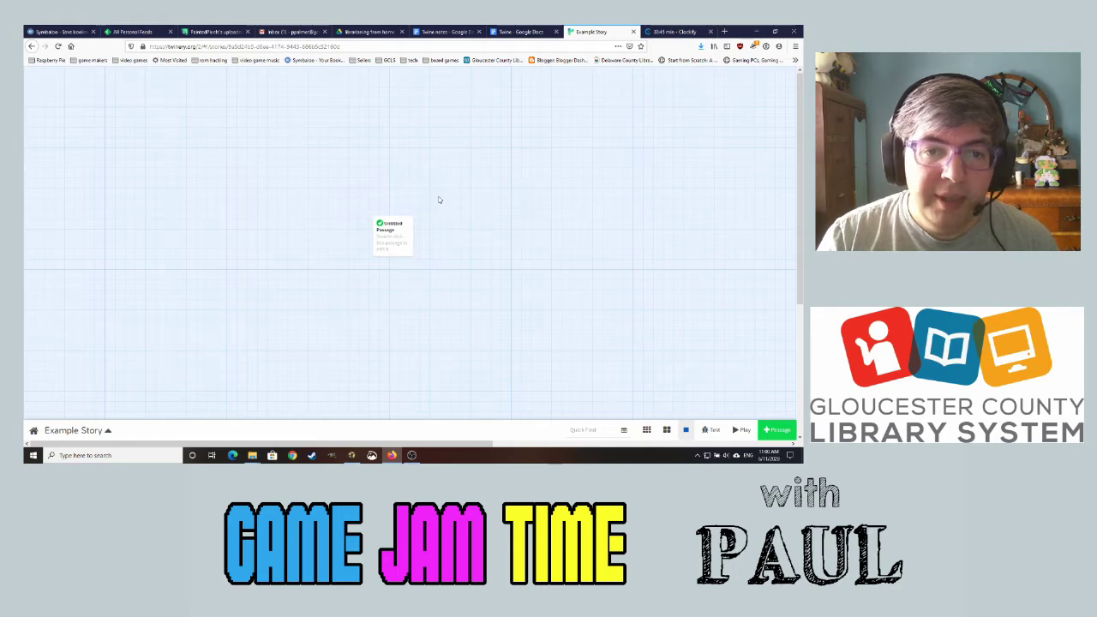
pyautogui.rightClick(477, 203)
pyautogui.click(413, 230)
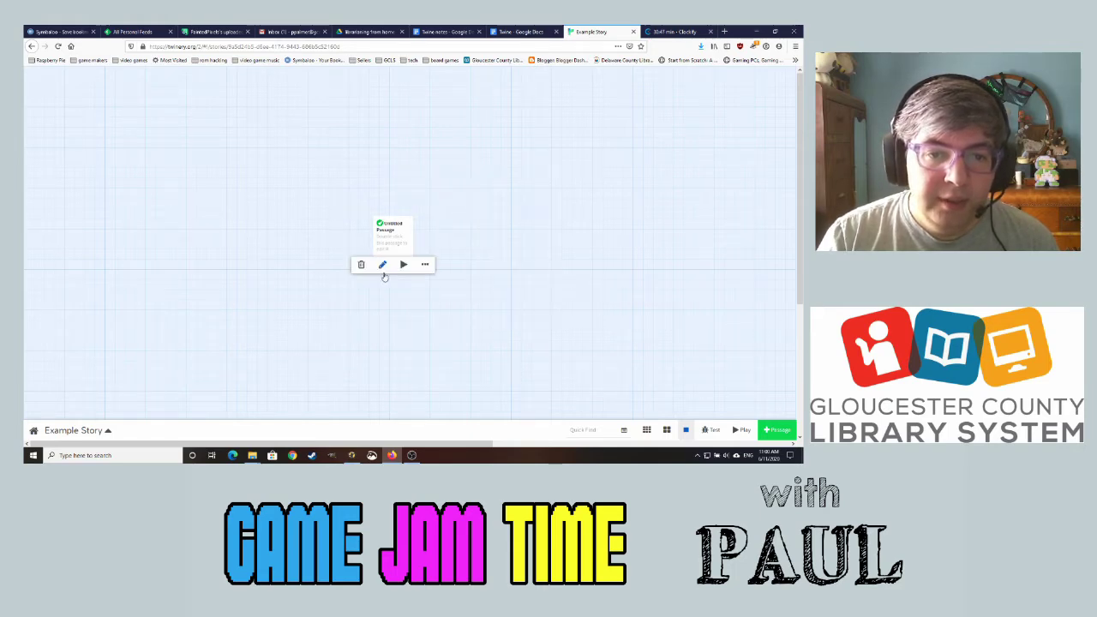
pyautogui.click(382, 264)
pyautogui.click(543, 79)
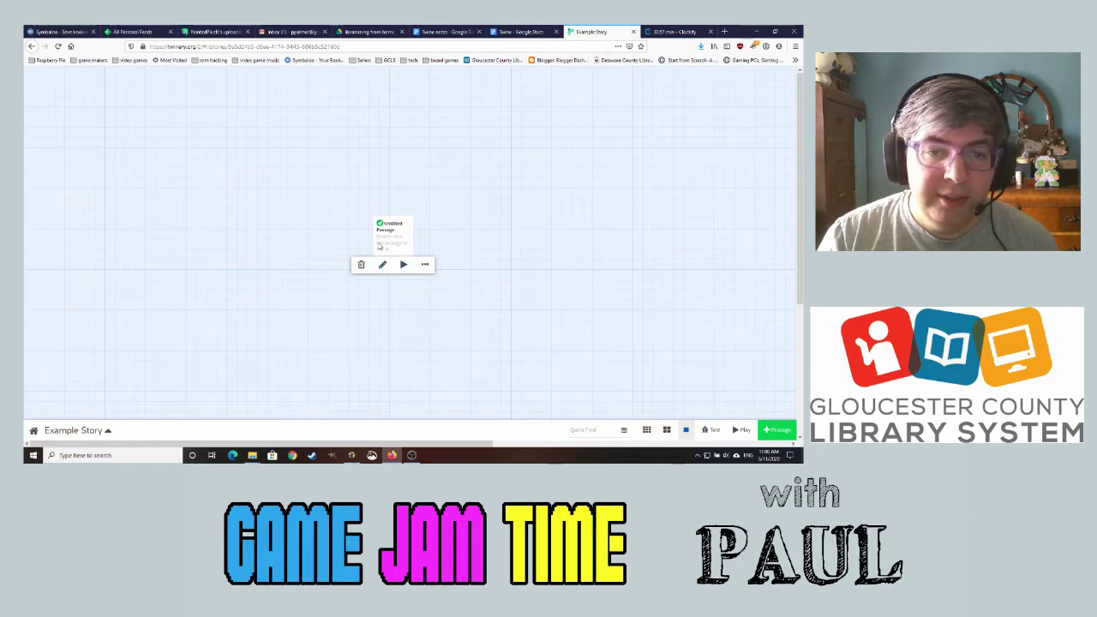
# Open the untitled passage for editing and rename it "Strange Encounter in Space"
pyautogui.doubleClick(391, 244)
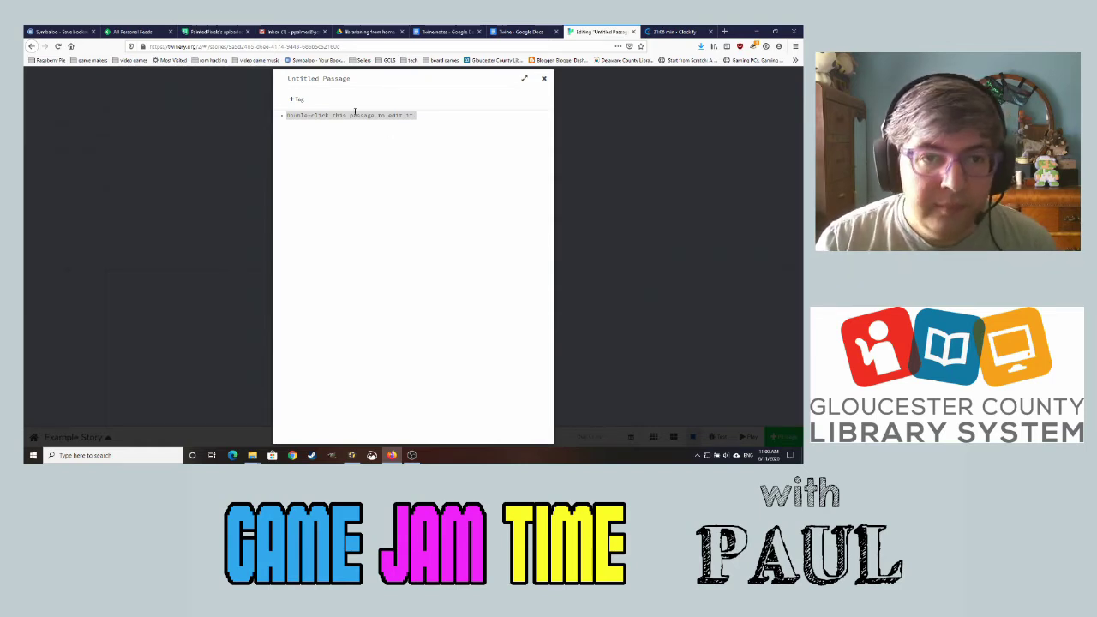
pyautogui.click(349, 79)
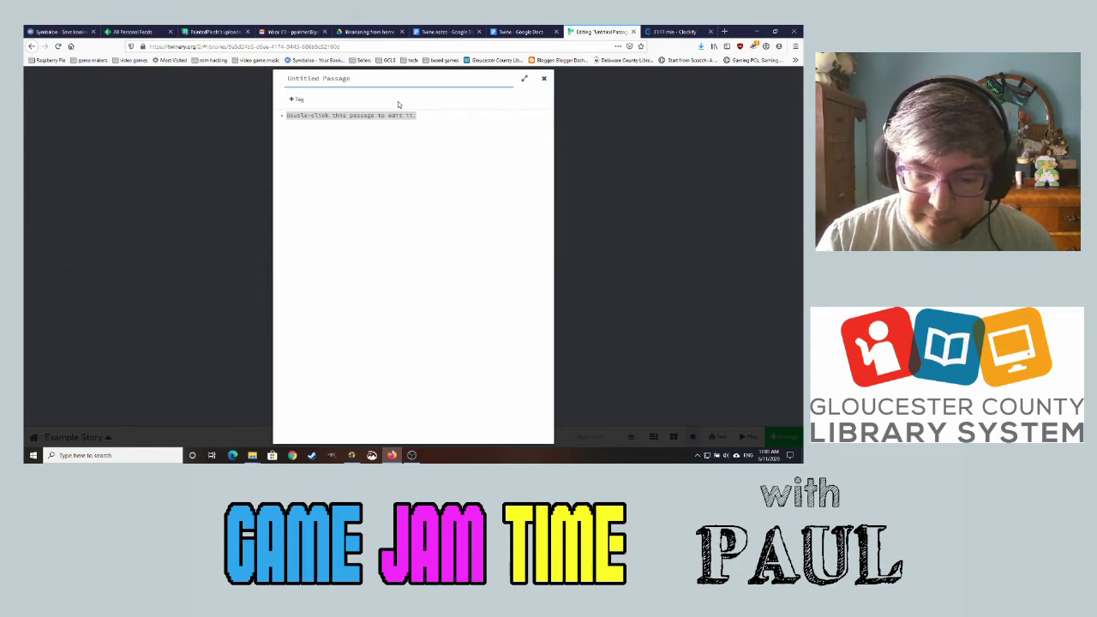
pyautogui.tripleClick(338, 78)
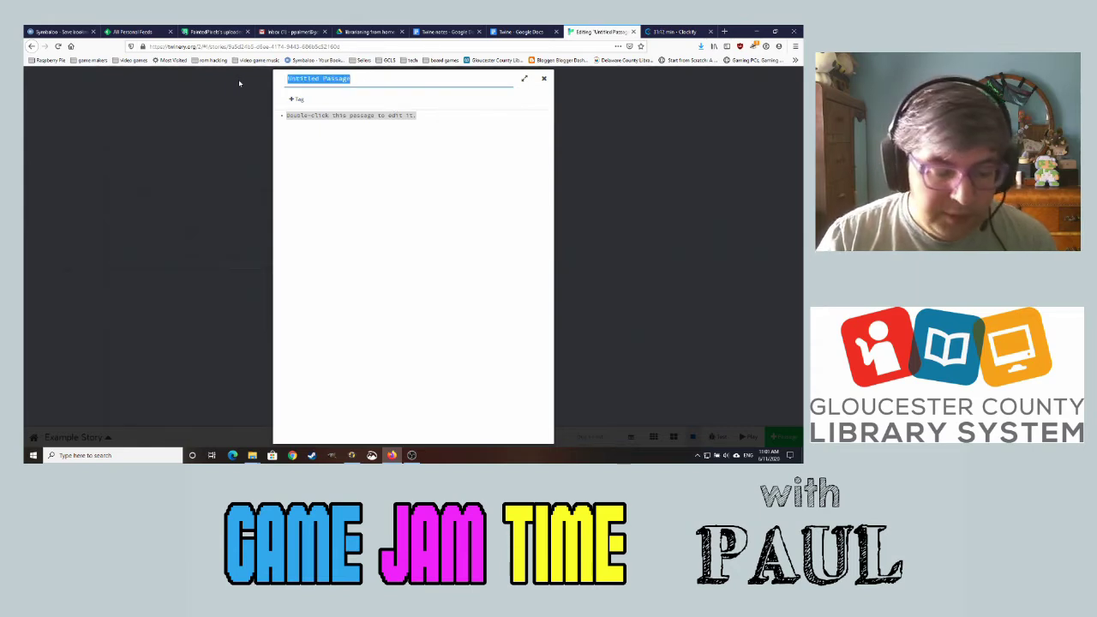
pyautogui.write('Strang')
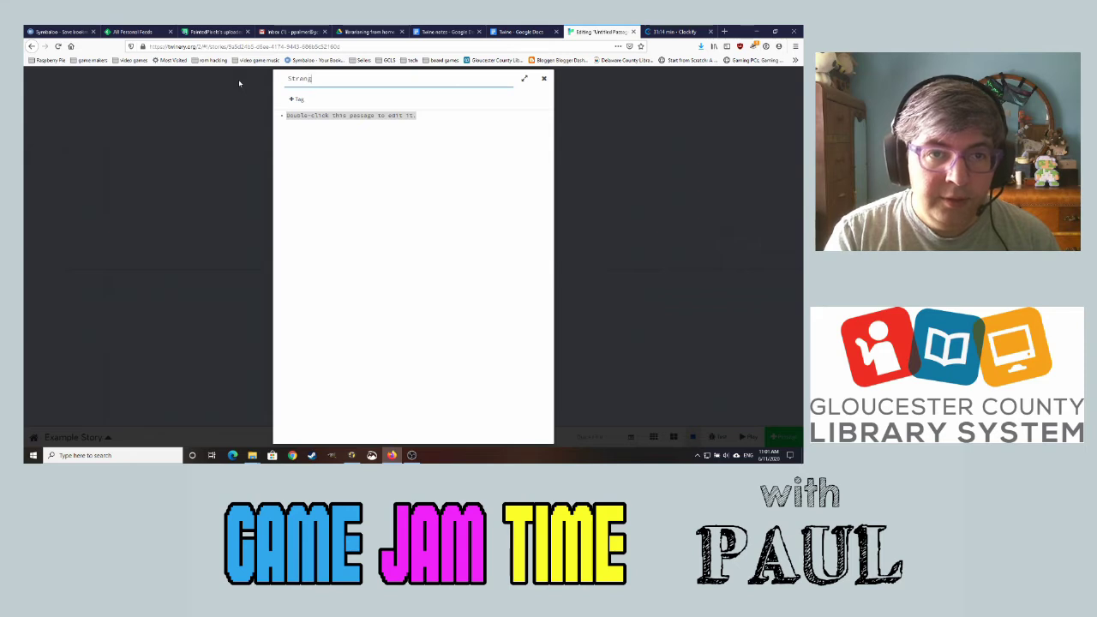
pyautogui.write('e Encounter in')
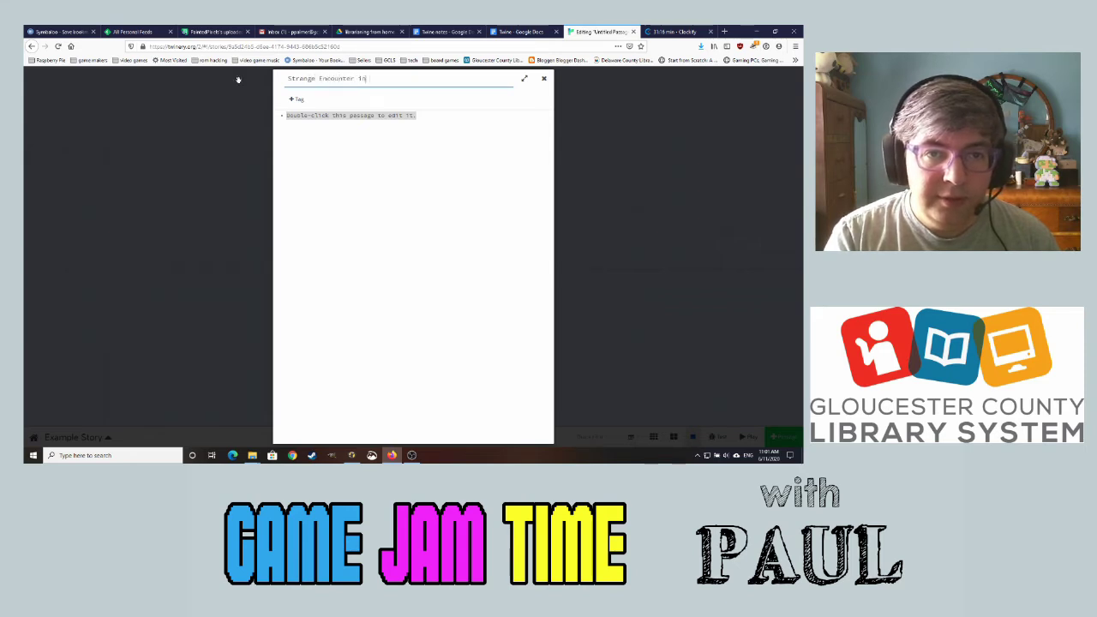
pyautogui.write(' Space')
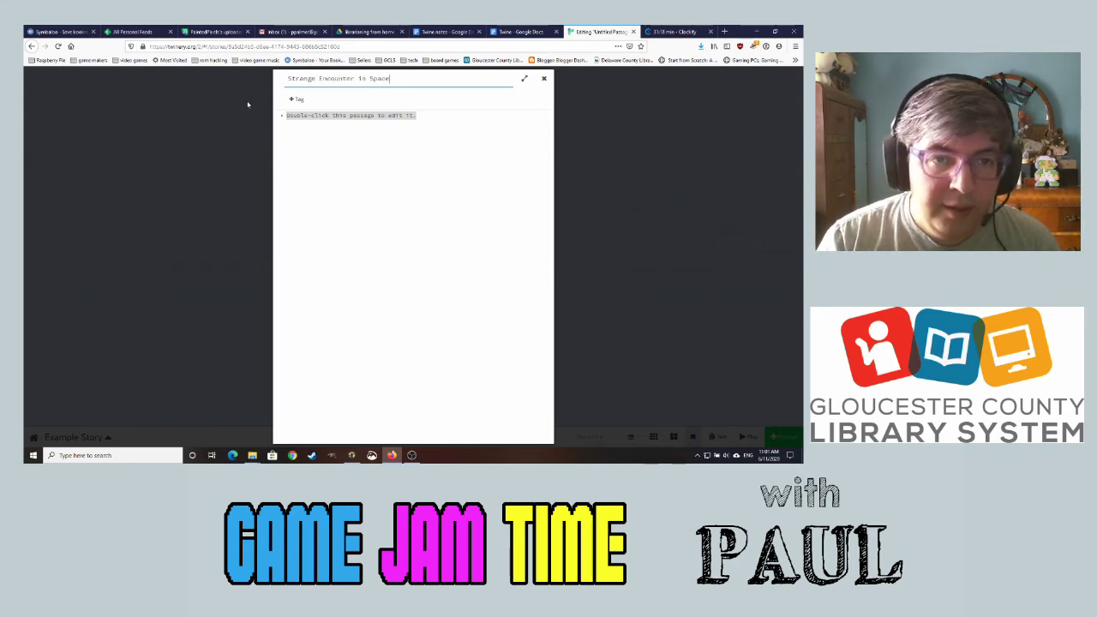
# Replace the passage's placeholder text with the paragraph running from "As soon as the hatch of your ship, the Coriolis, opens" to "all continuously in motion."
pyautogui.click(332, 125)
pyautogui.moveTo(422, 119); pyautogui.dragTo(199, 120)
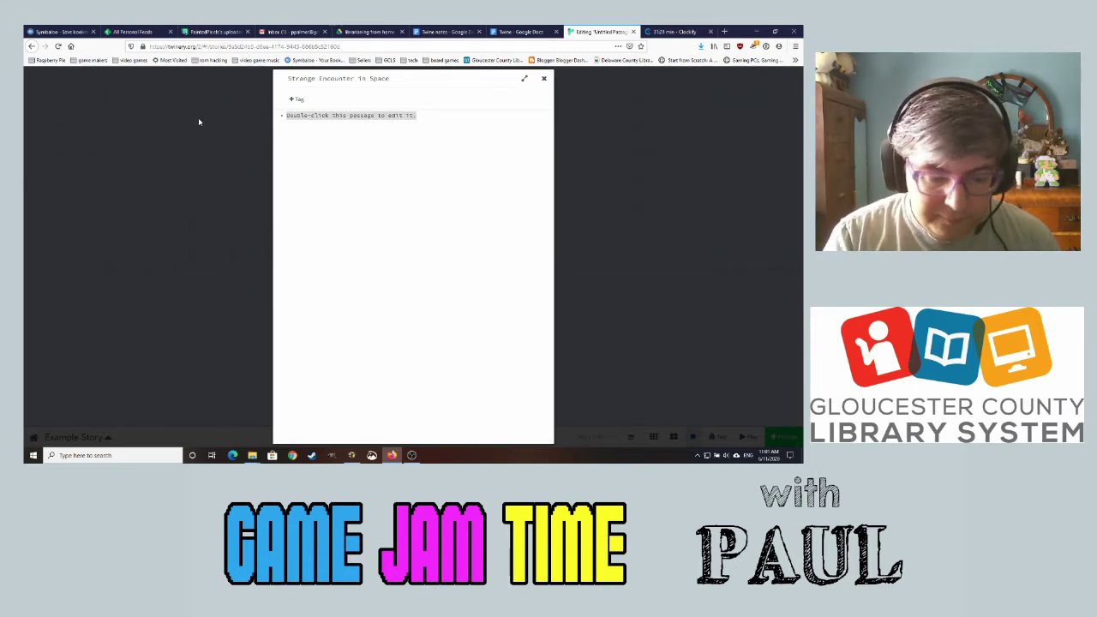
pyautogui.write('As soon as the hatch of your ship, the Coriolis,')
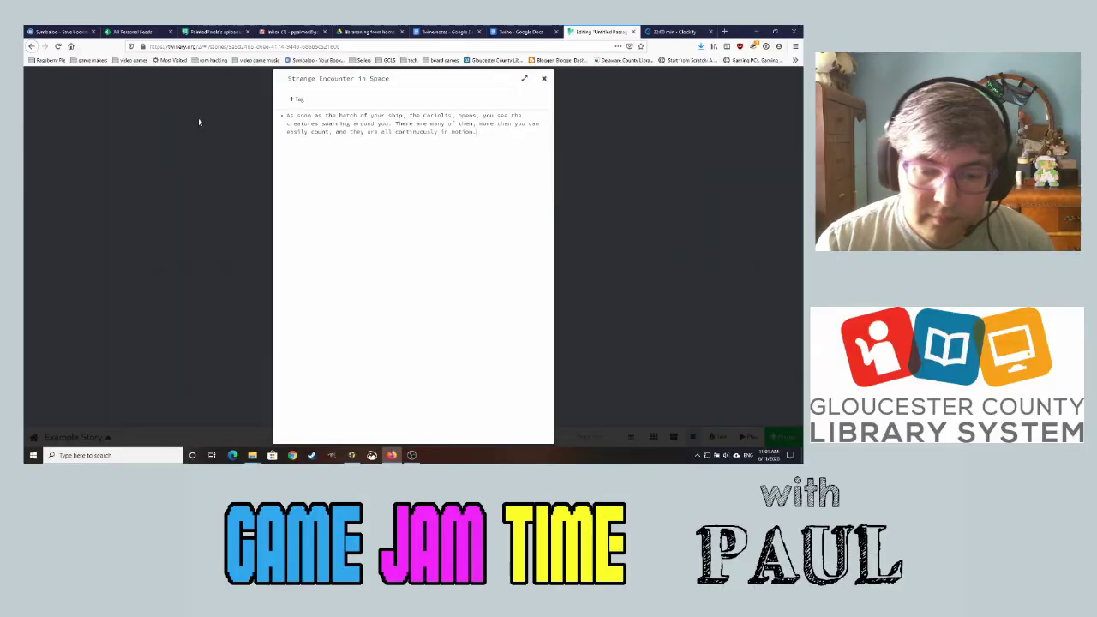
# Add the links [[Try talking to the creatures]] and [[Walk down the ramp of your spaceship]] on separate lines below the paragraph and close the passage
pyautogui.press('Return')
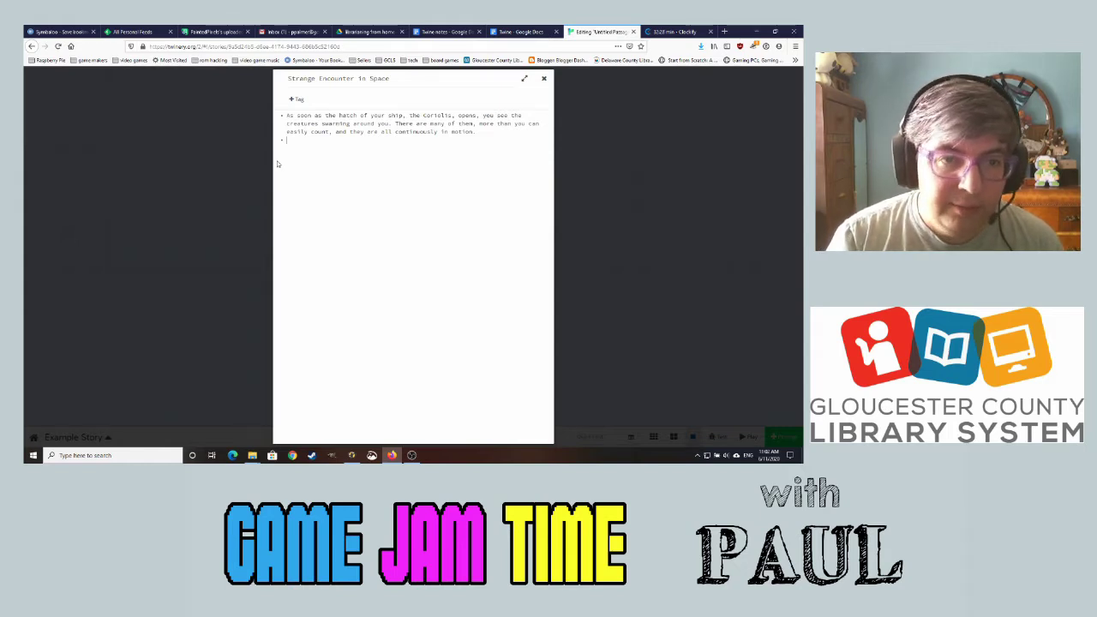
pyautogui.write('[[')
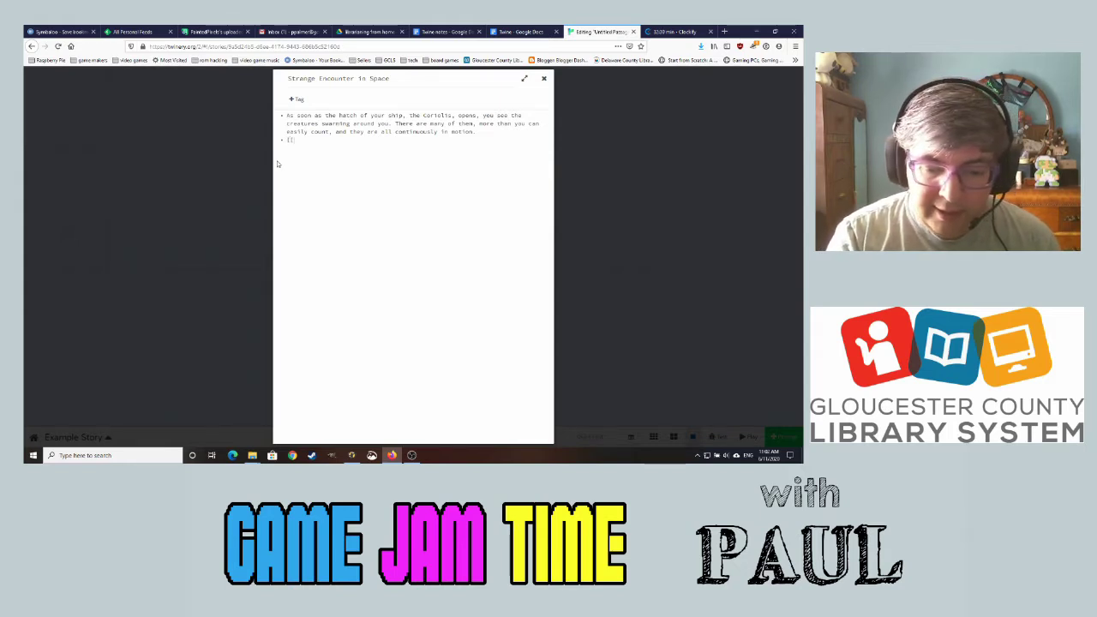
pyautogui.write('Try talkin')
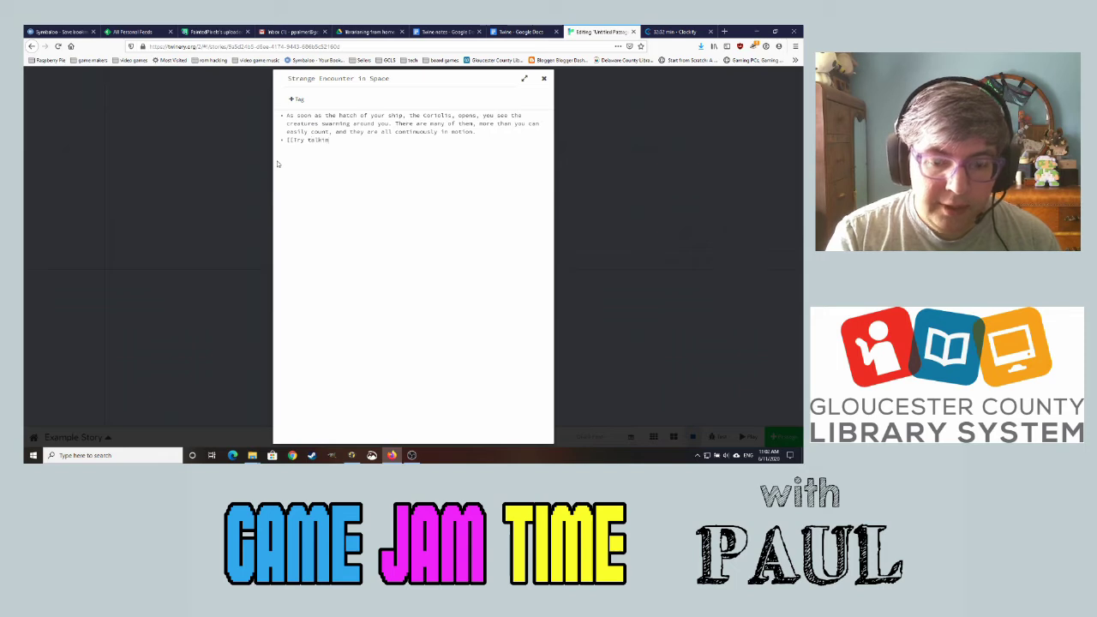
pyautogui.write('g to the creatures')
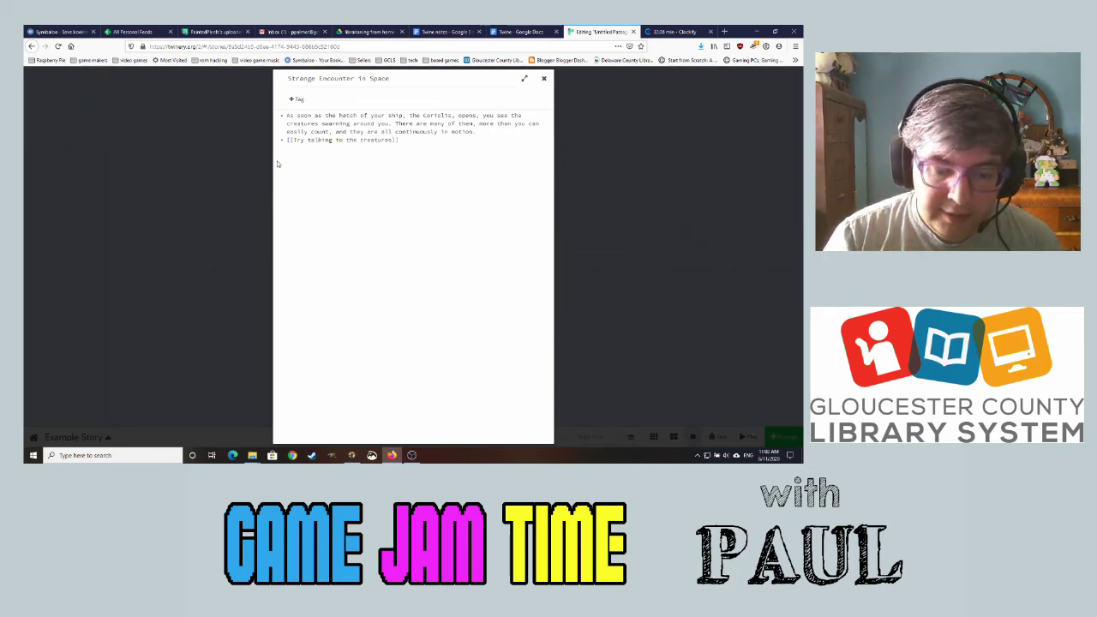
pyautogui.write('[[')
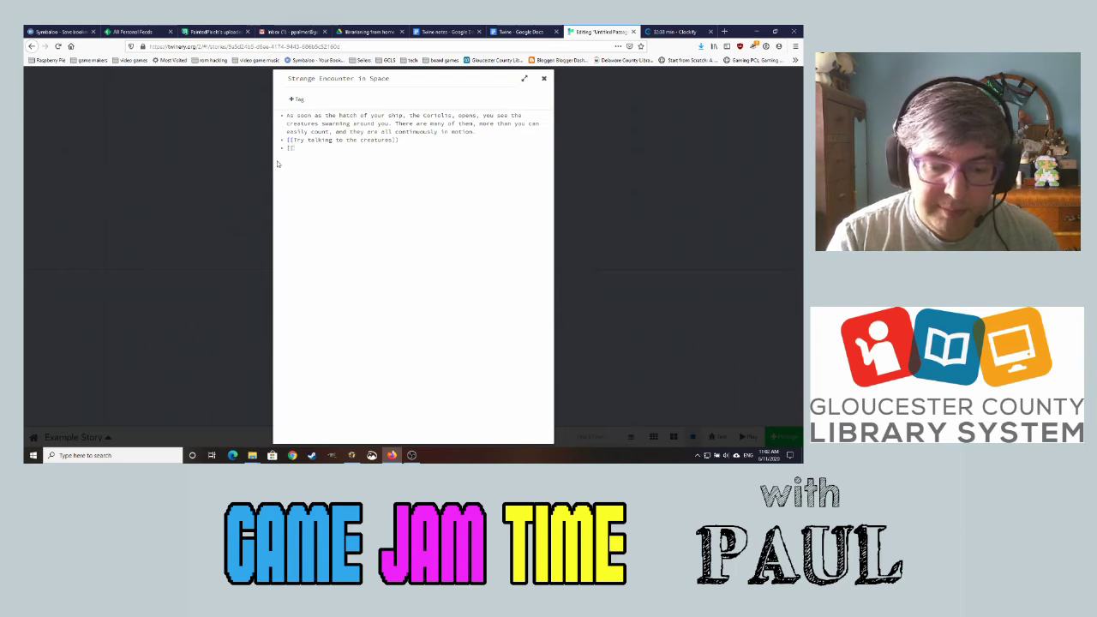
pyautogui.write('Walk oown th')
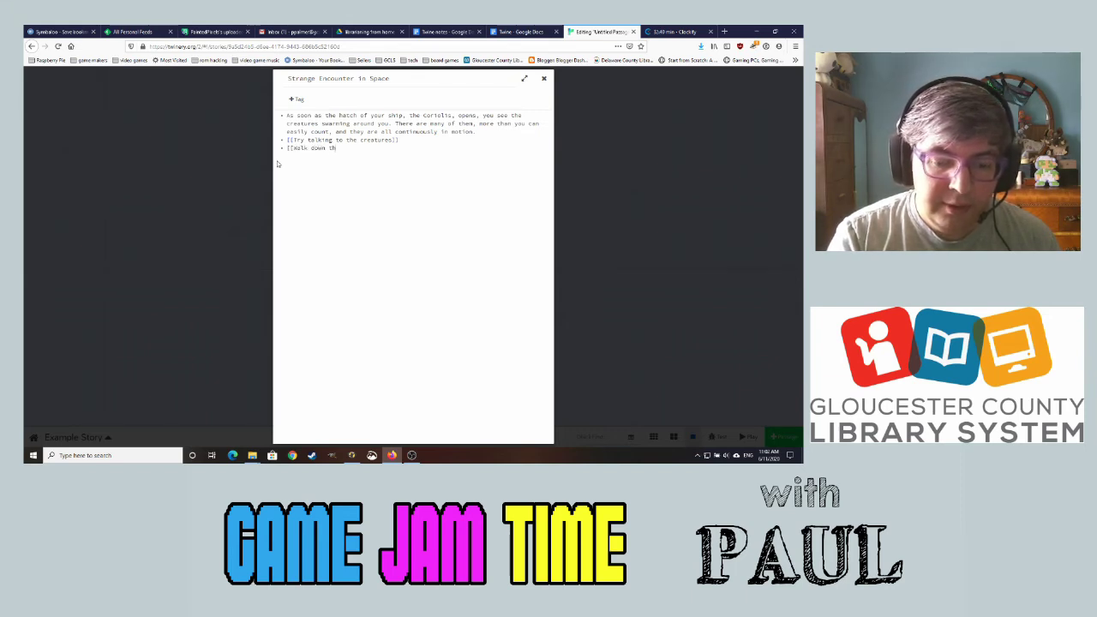
pyautogui.write('e ramp of your spaceship')
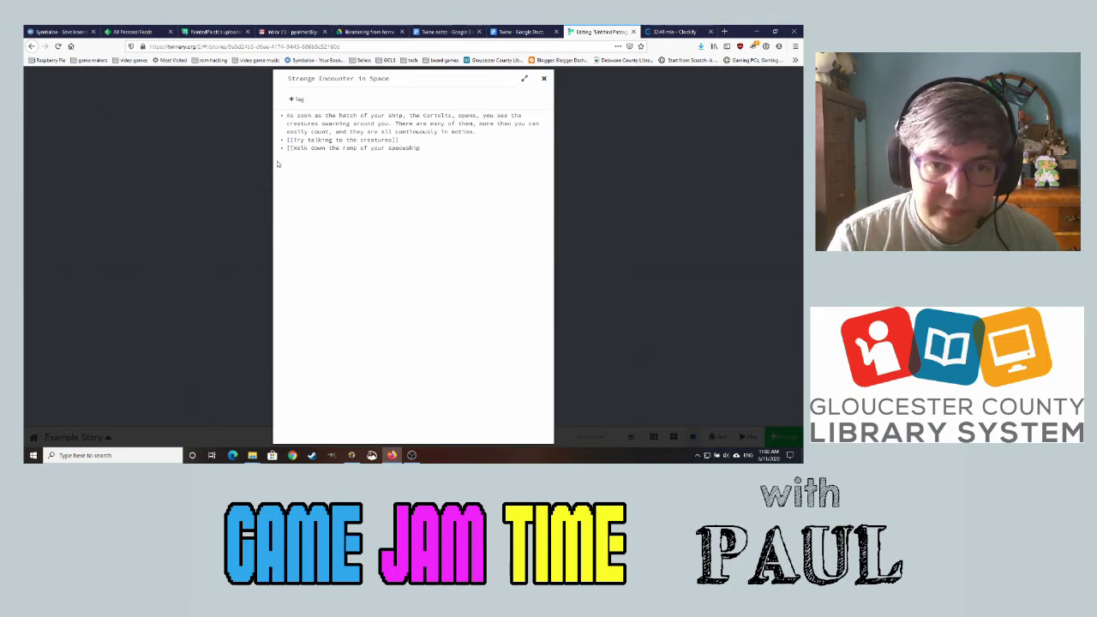
pyautogui.write(']]')
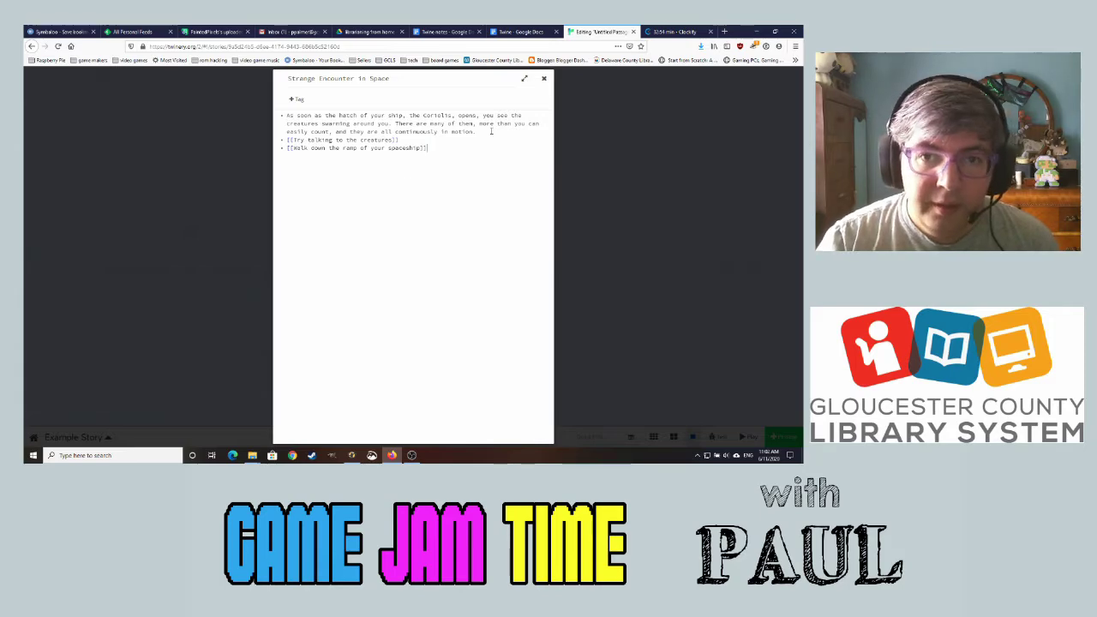
pyautogui.click(543, 79)
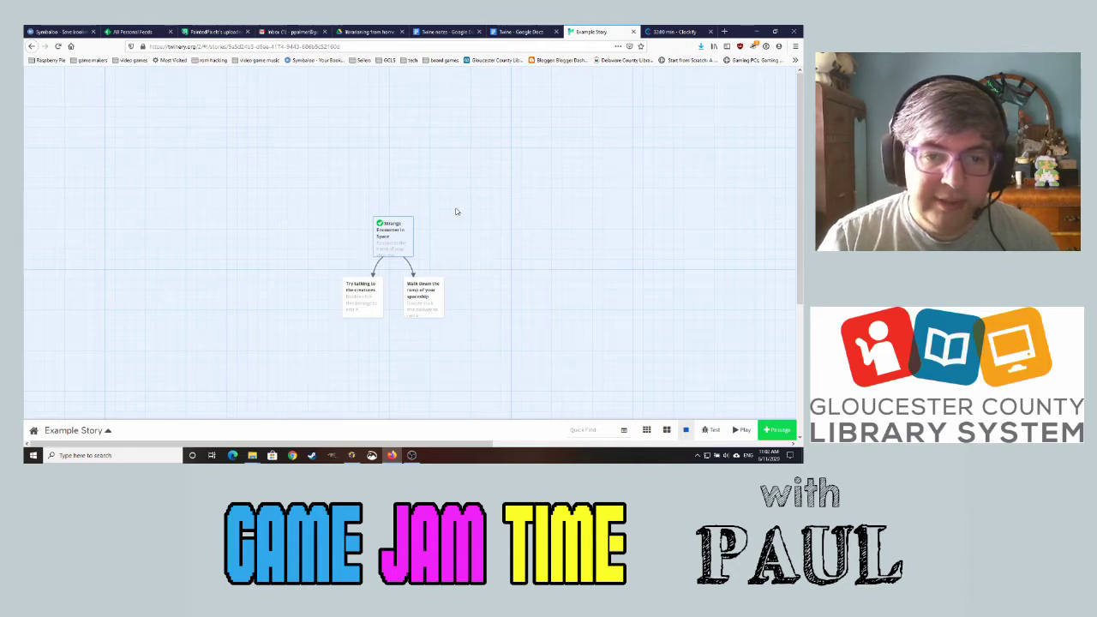
# Play the story and follow each of the two links, going back to the opening passage after each one
pyautogui.moveTo(393, 245)
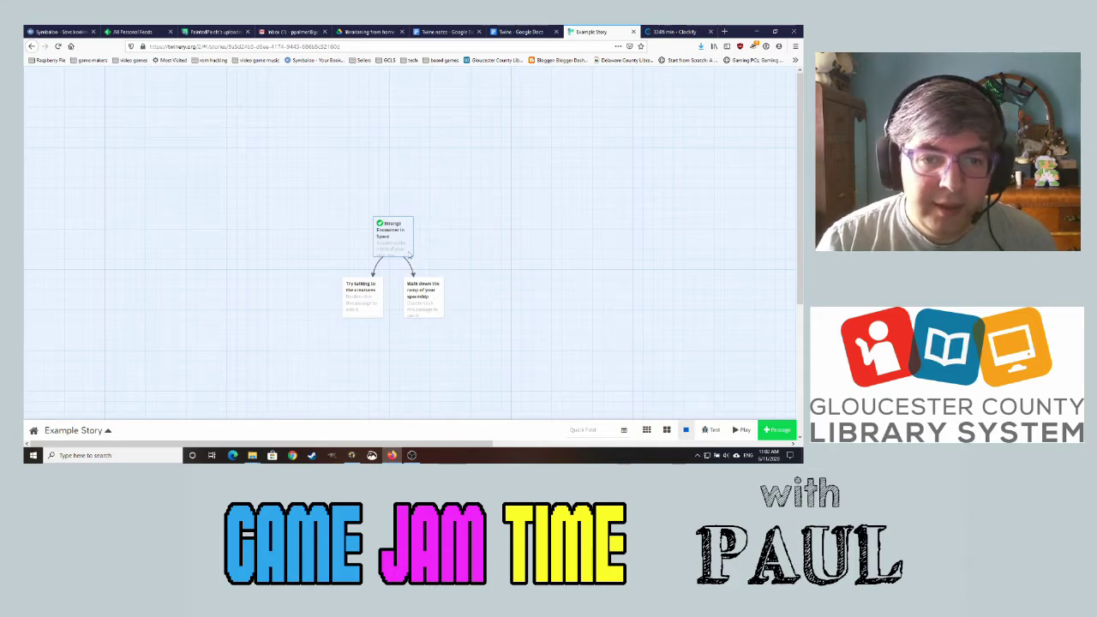
pyautogui.moveTo(381, 267)
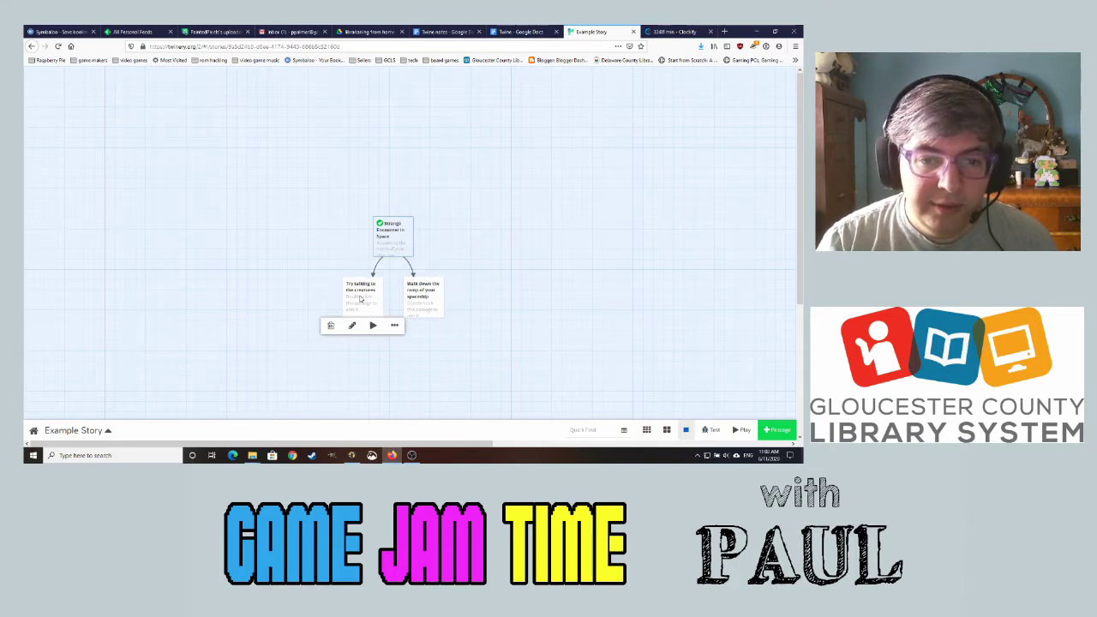
pyautogui.moveTo(428, 300)
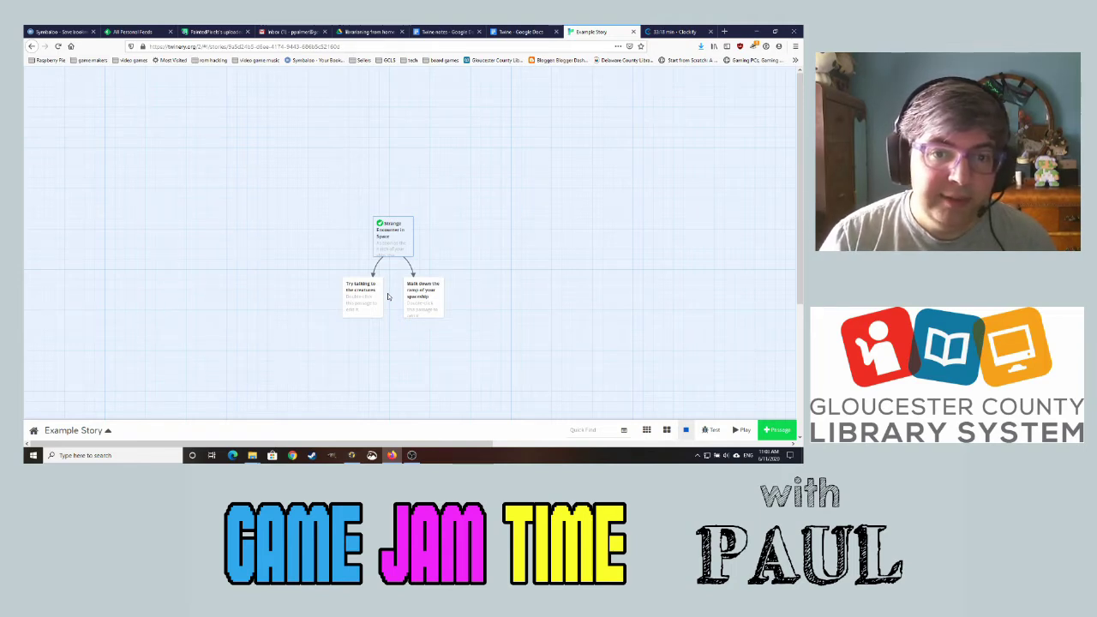
pyautogui.moveTo(378, 301)
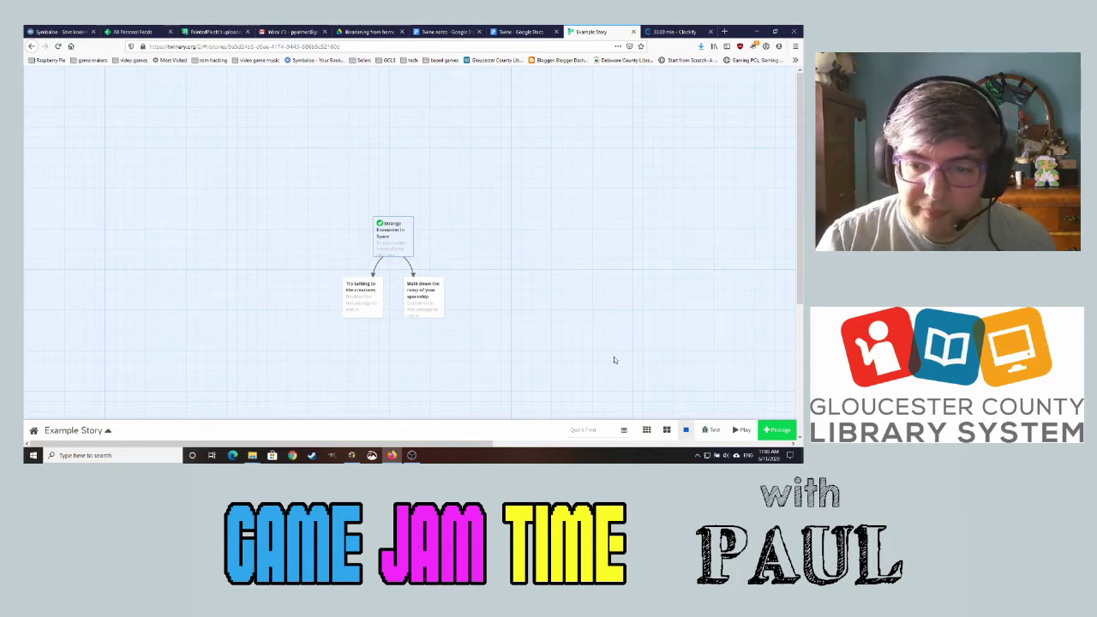
pyautogui.click(738, 430)
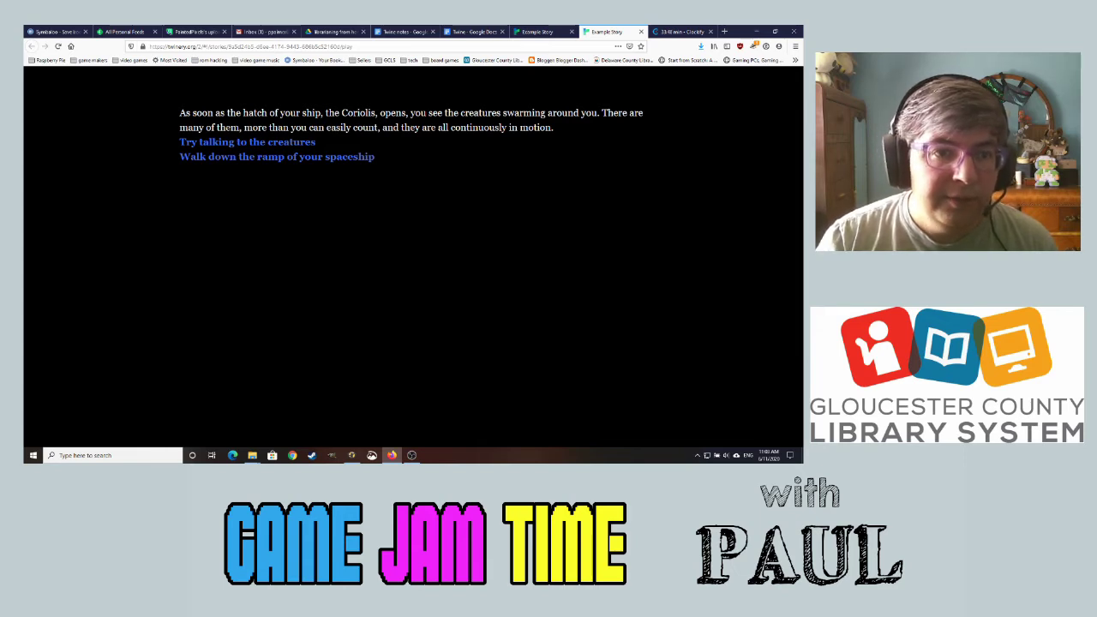
pyautogui.click(240, 143)
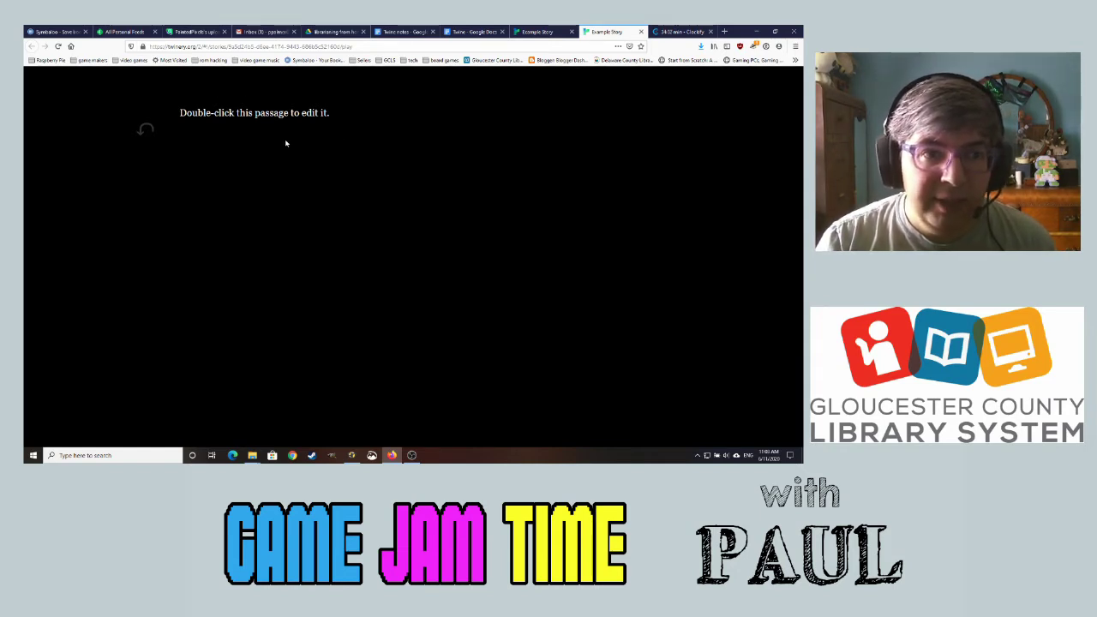
pyautogui.click(147, 131)
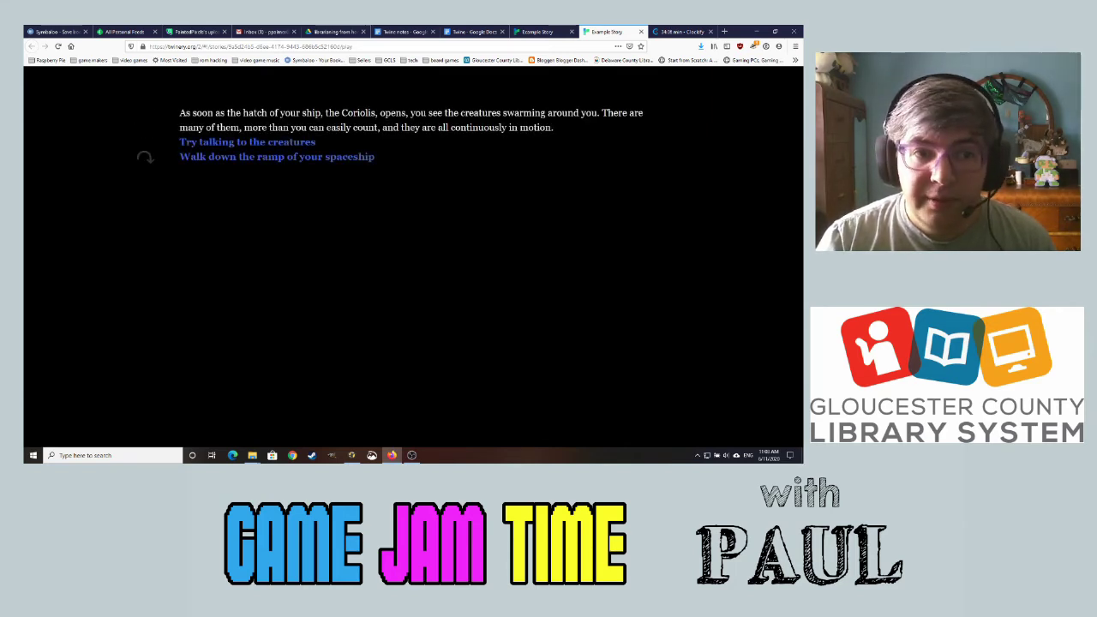
pyautogui.click(274, 161)
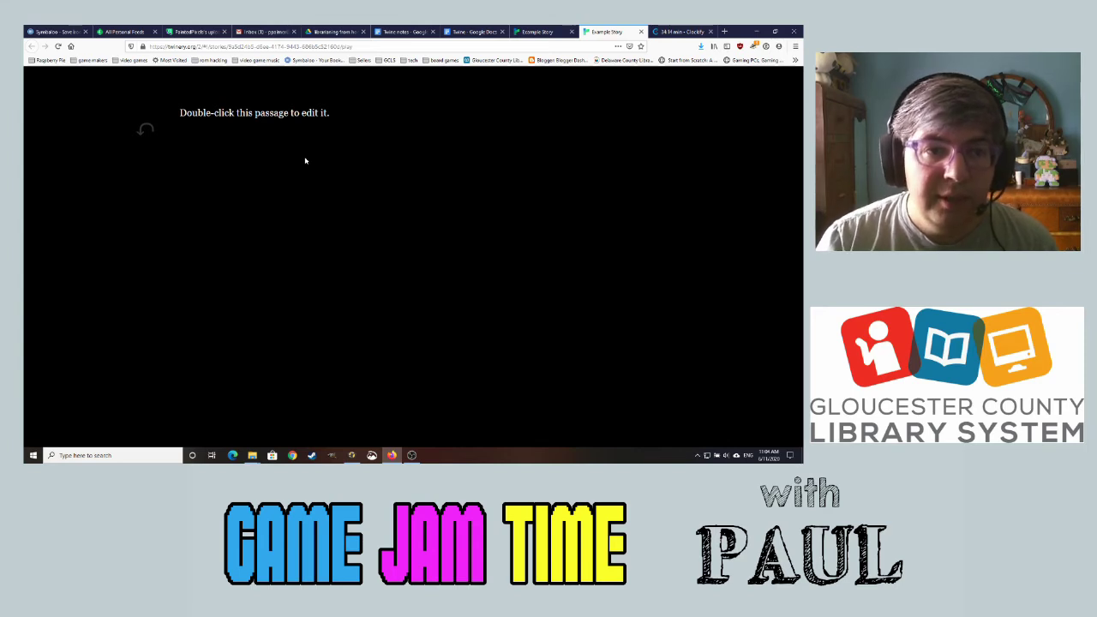
pyautogui.click(145, 129)
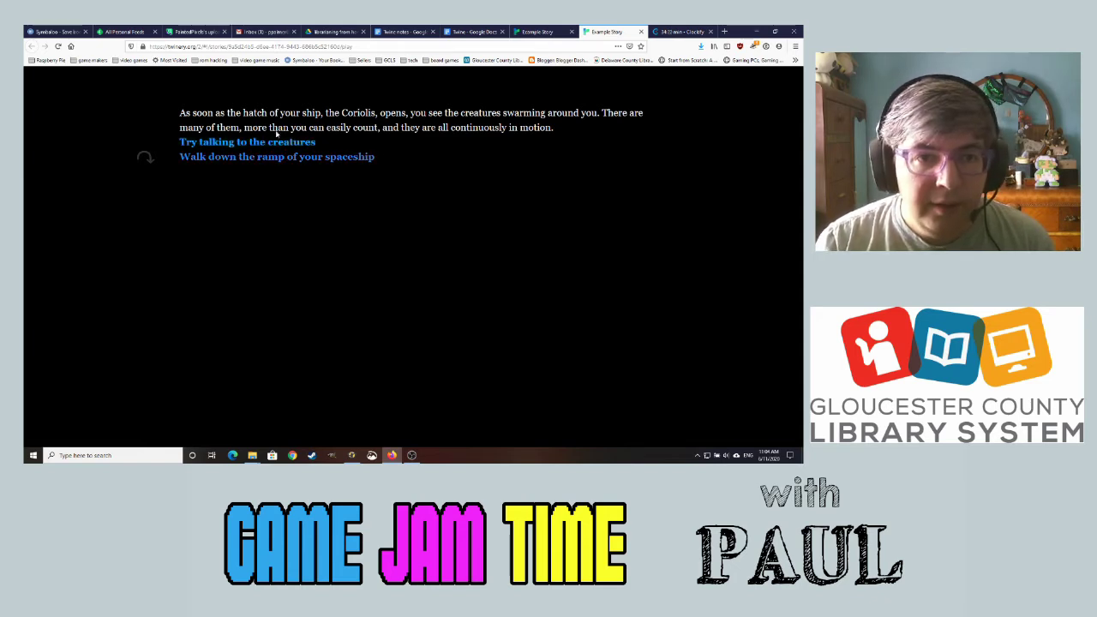
# Close the played copy of the story and return to the Example Story passage map
pyautogui.click(537, 32)
pyautogui.click(604, 32)
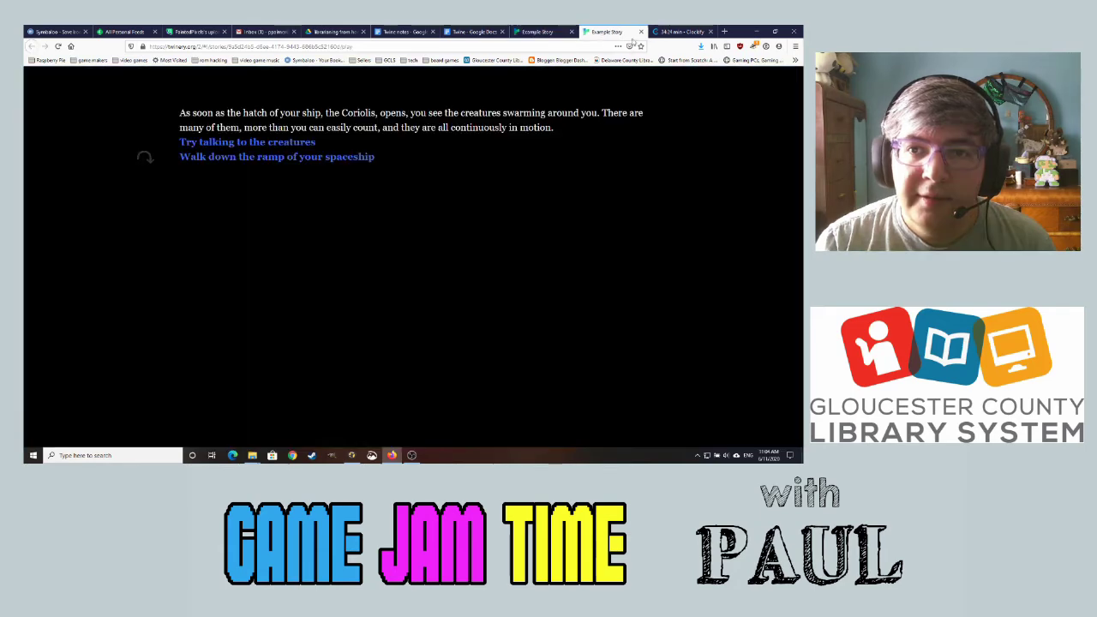
pyautogui.click(641, 32)
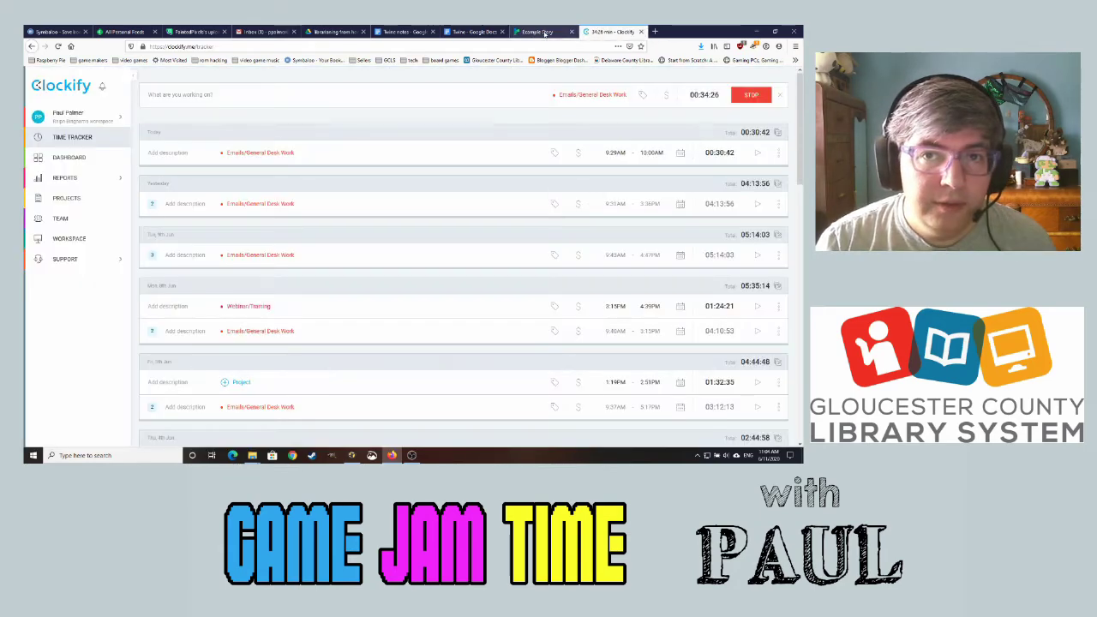
pyautogui.click(541, 32)
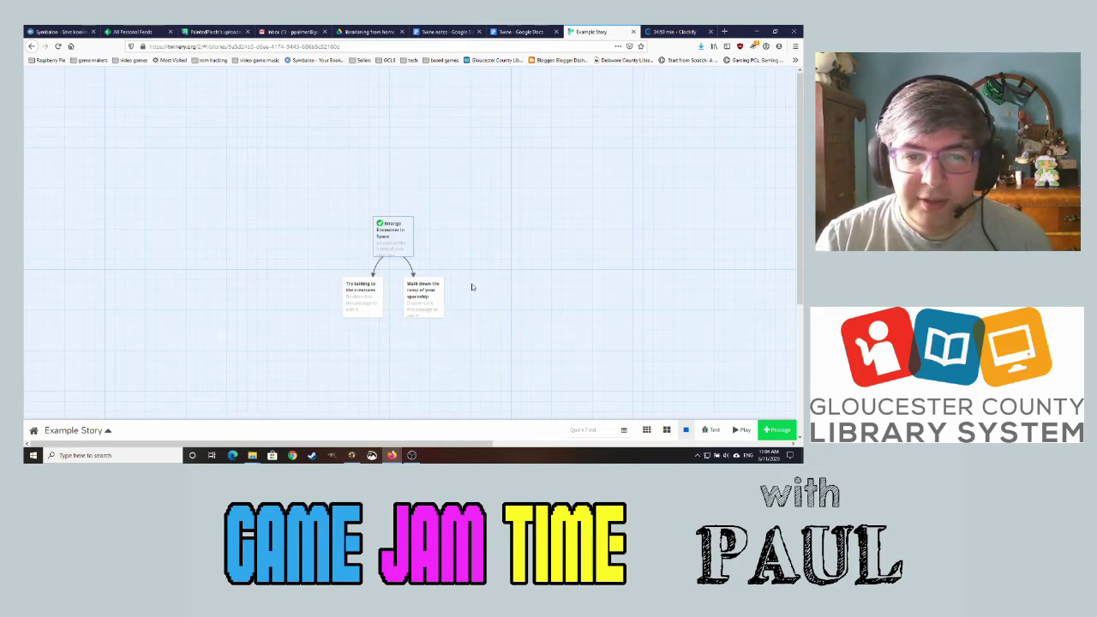
# Add the link [[open the cage door|devoured by lions]] below the existing links in the "Strange Encounter in Space" passage and close it
pyautogui.doubleClick(394, 249)
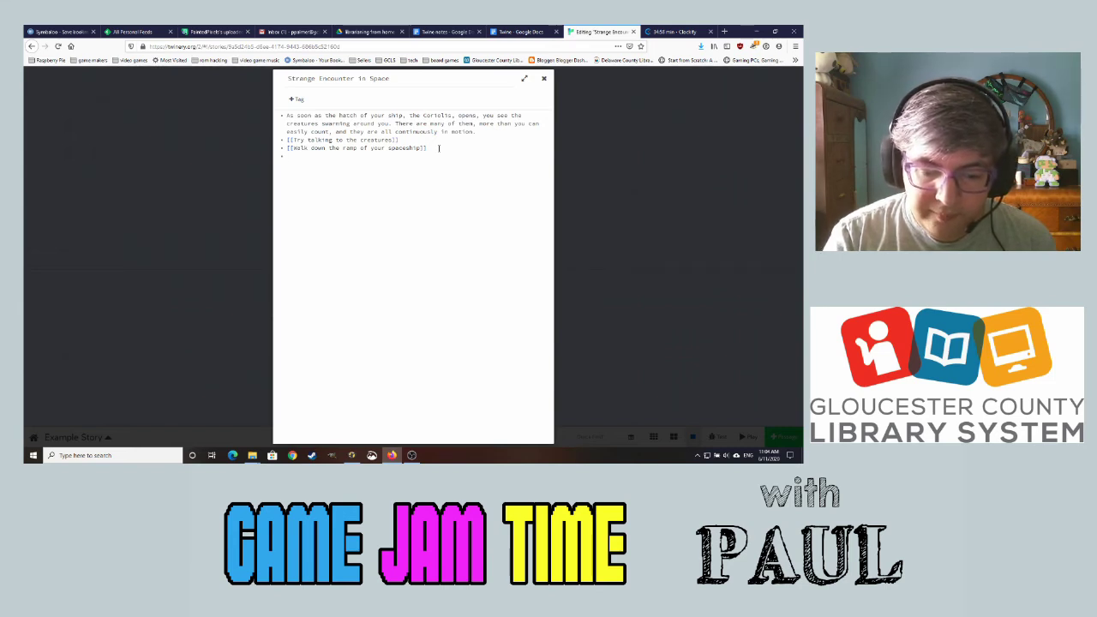
pyautogui.write('[[')
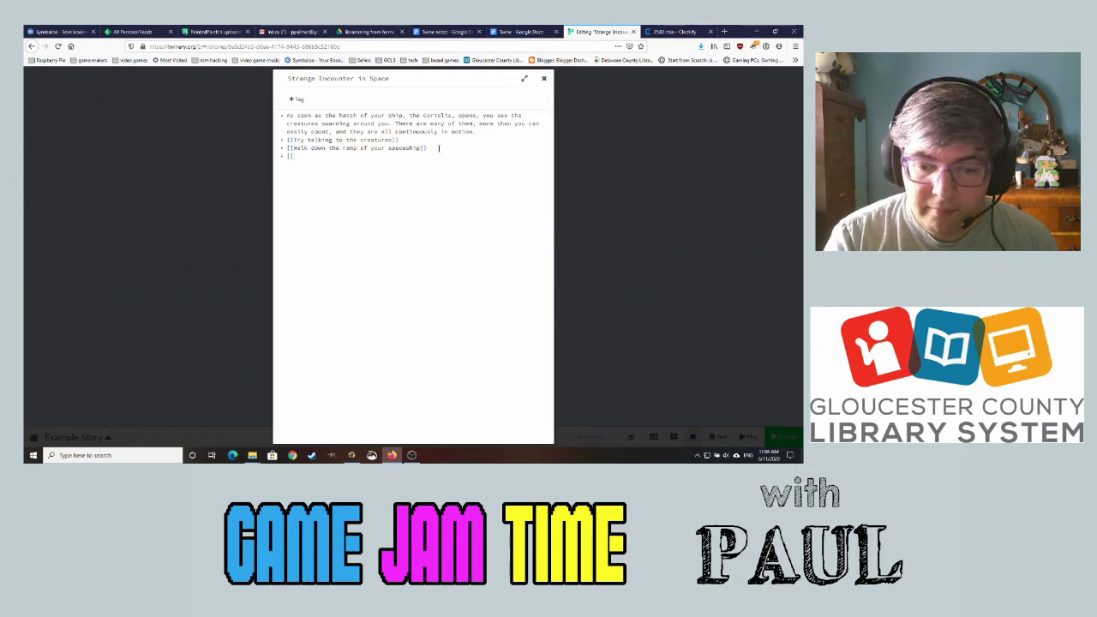
pyautogui.write('open the cage door')
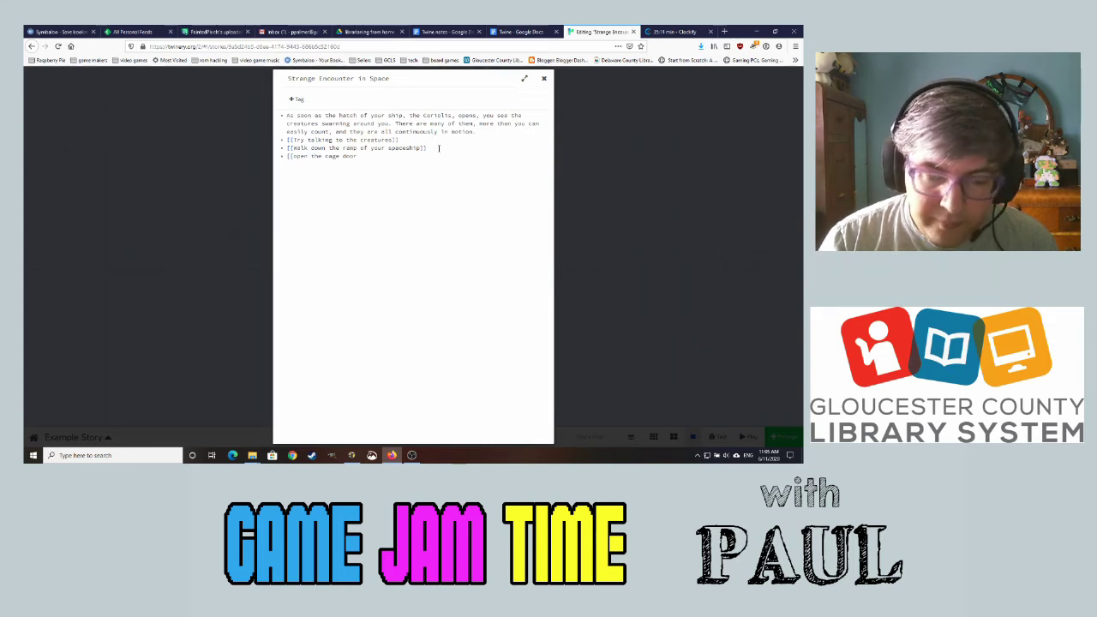
pyautogui.write(']')
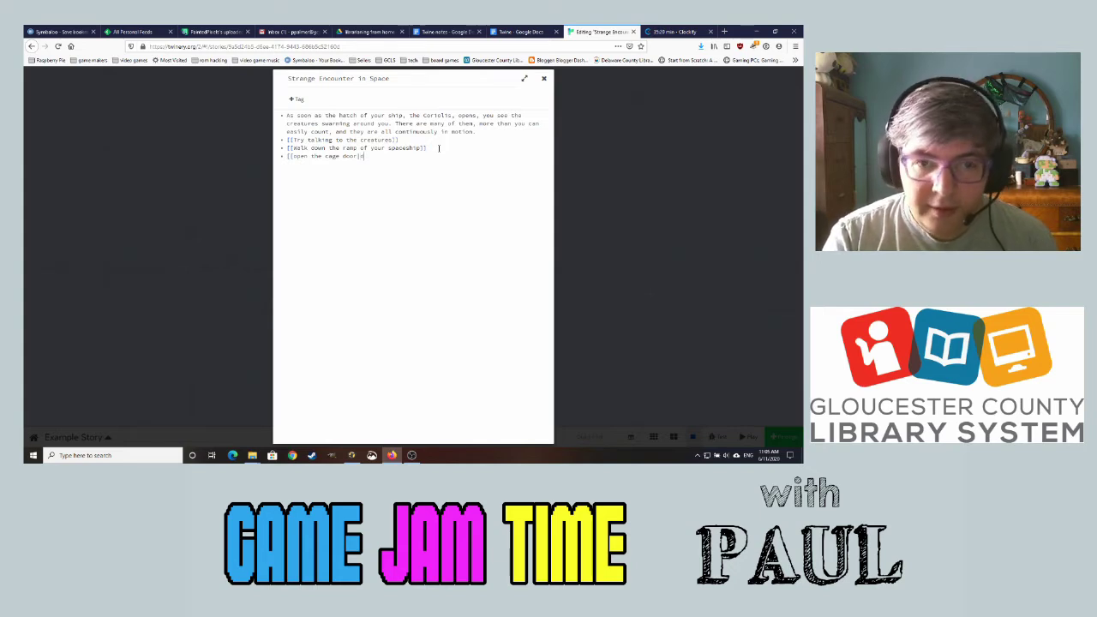
pyautogui.write('devoured by lio')
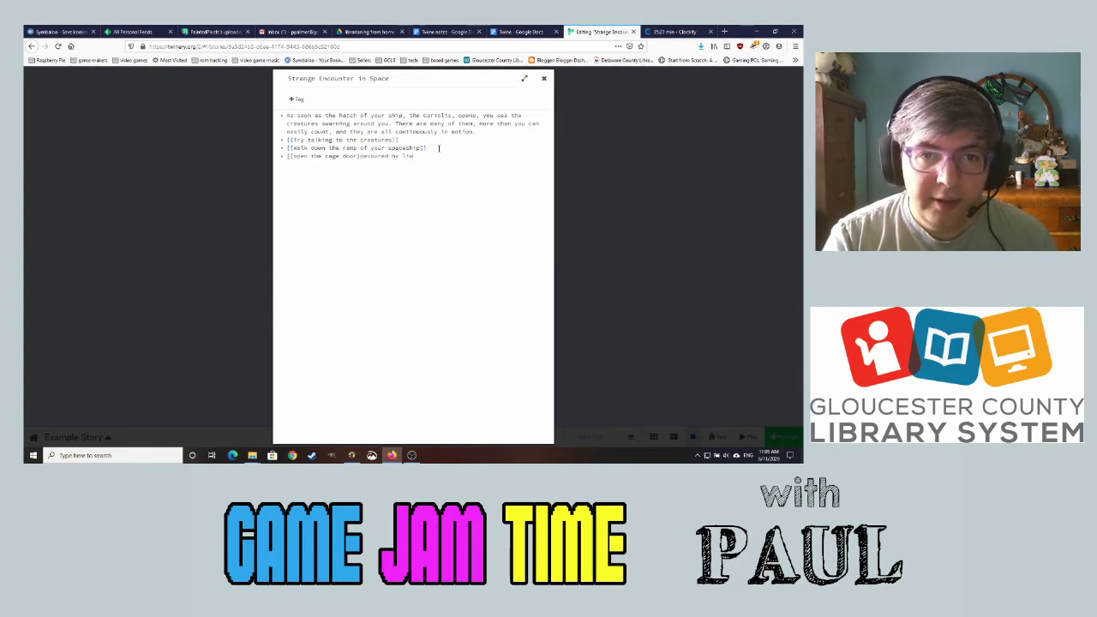
pyautogui.write('ns]]')
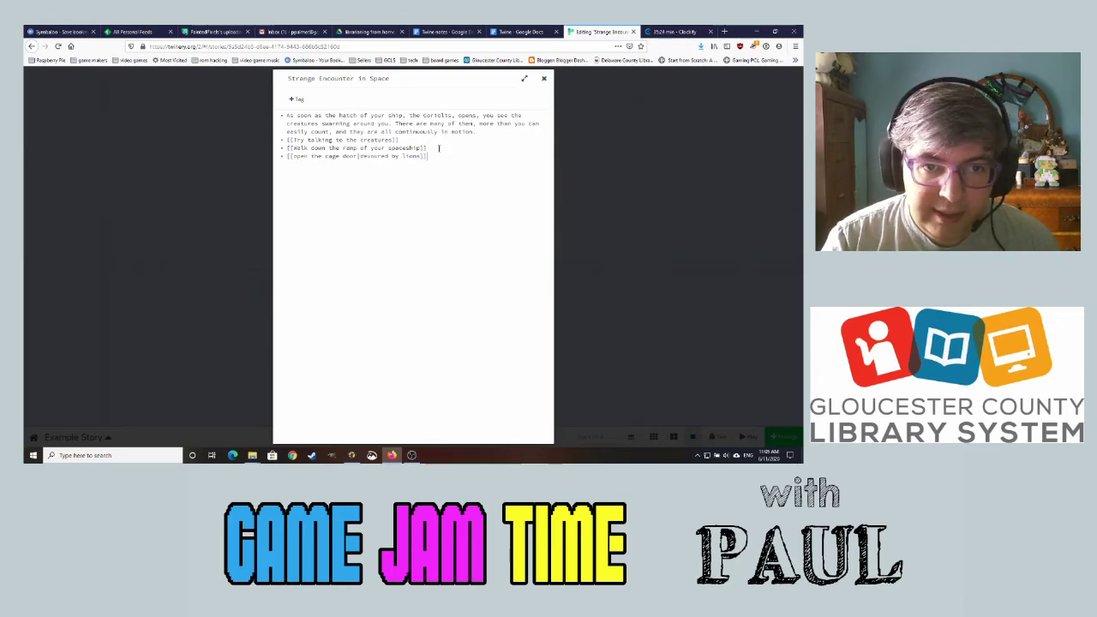
pyautogui.click(543, 78)
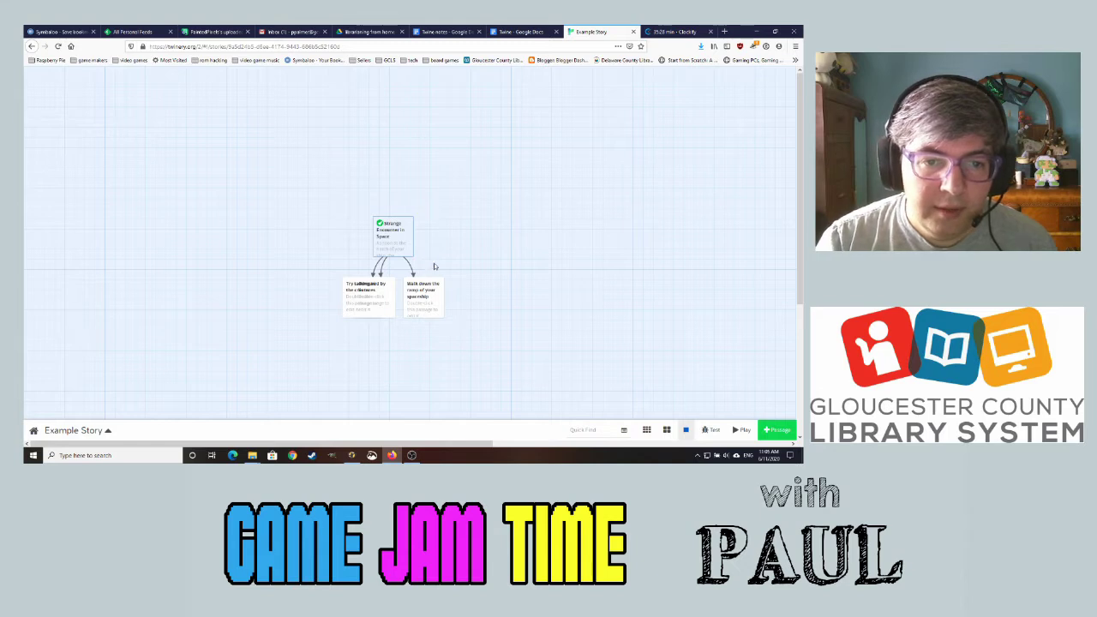
# Move the overlapping "devoured by lions" passage to the left of the "Try talking to the creatures" passage
pyautogui.click(369, 295)
pyautogui.moveTo(368, 295); pyautogui.dragTo(304, 295)
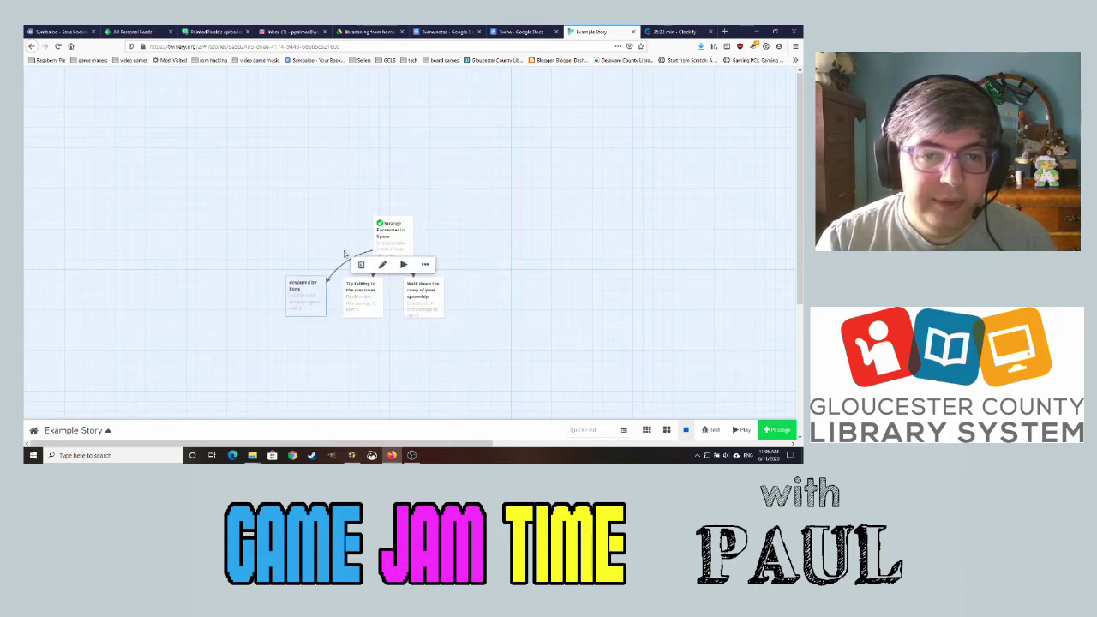
pyautogui.moveTo(302, 293)
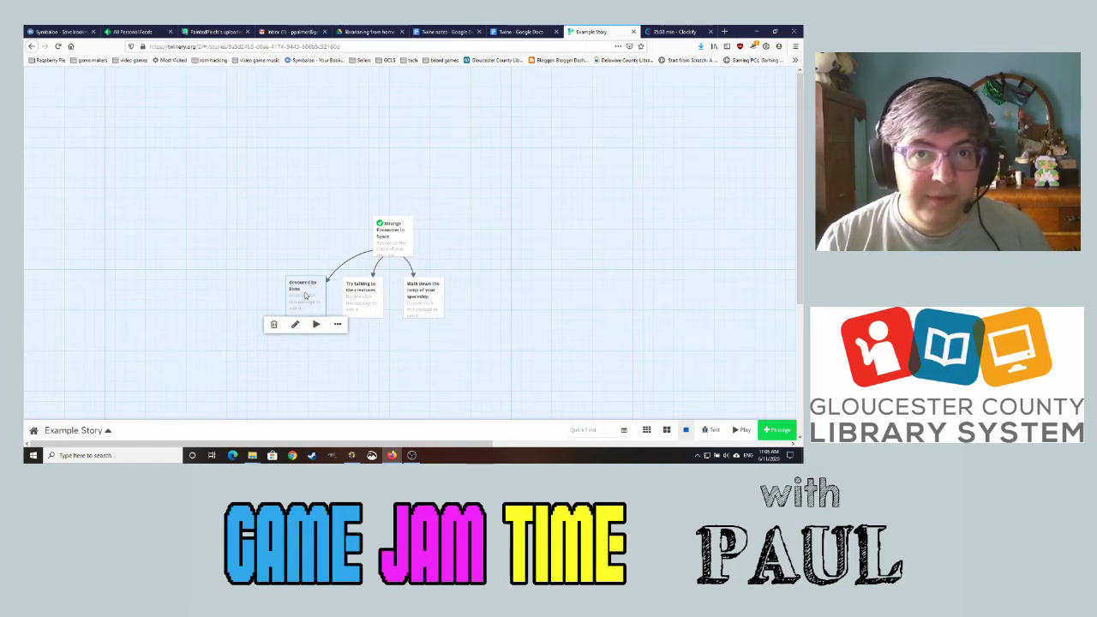
# Review the links in "Strange Encounter in Space", test the "open the cage door" link in play mode, and return to the story map
pyautogui.doubleClick(385, 243)
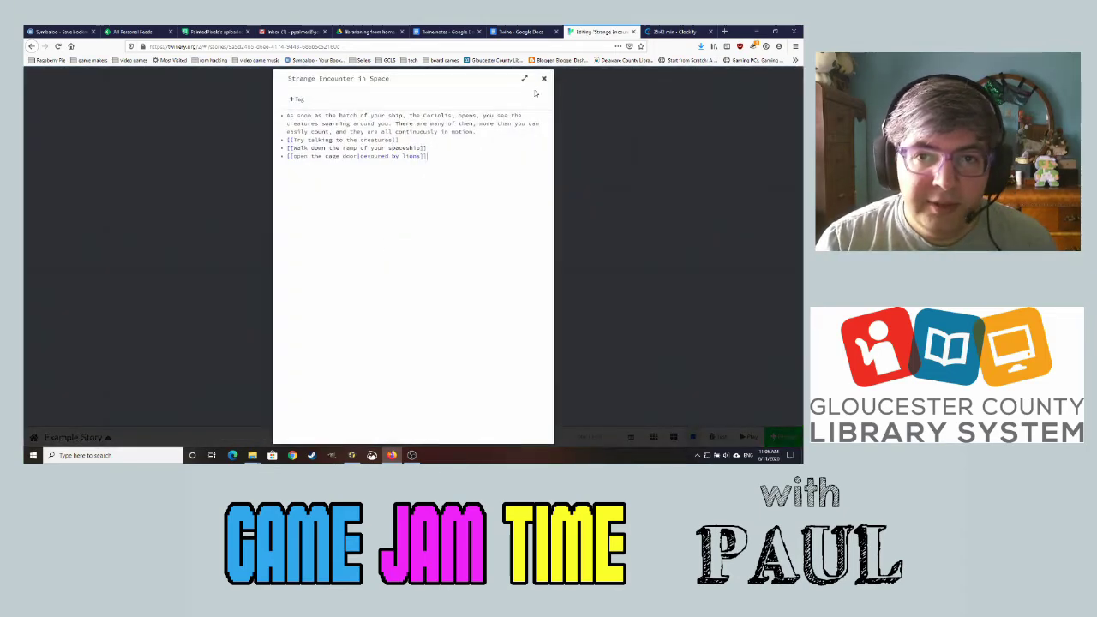
pyautogui.click(543, 78)
pyautogui.click(744, 437)
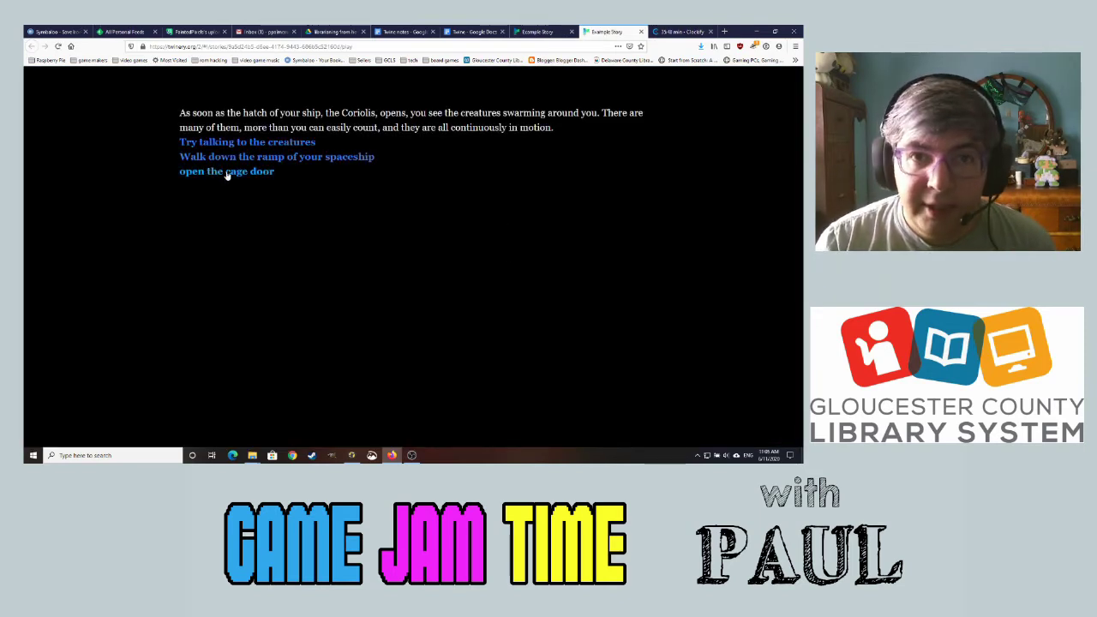
pyautogui.click(227, 173)
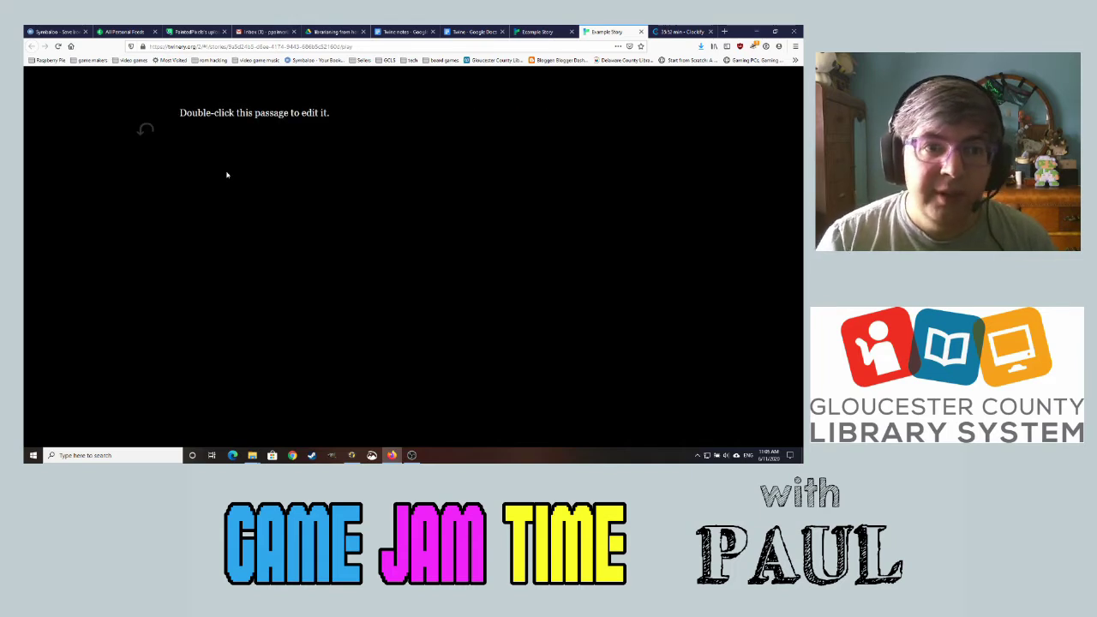
pyautogui.click(639, 32)
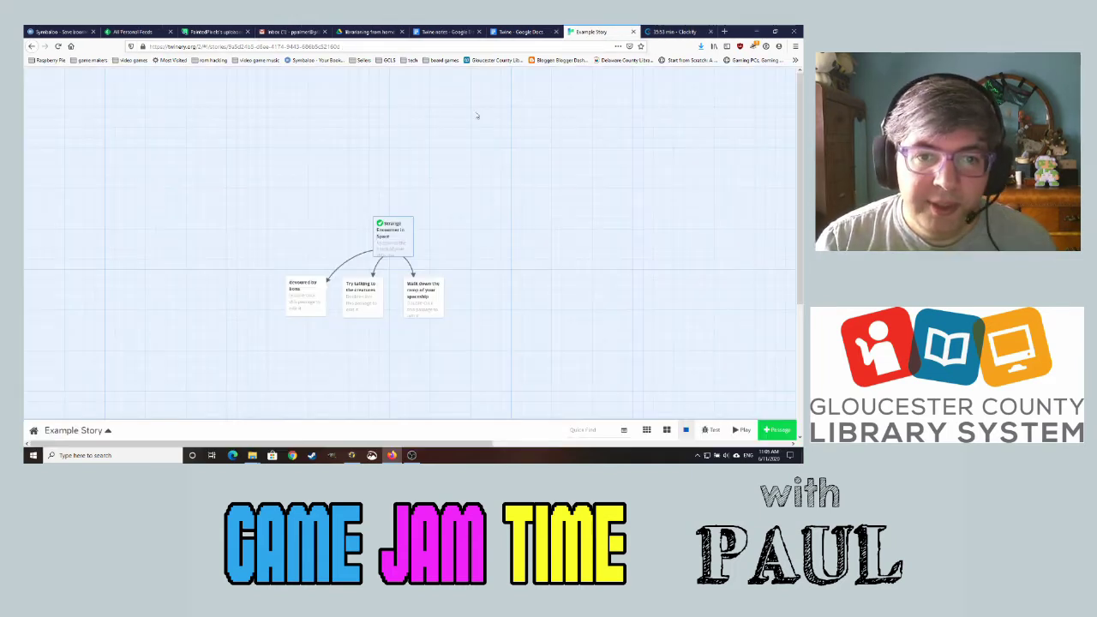
# Nudge the "devoured by lions" passage slightly up and to the left on the story map
pyautogui.click(291, 287)
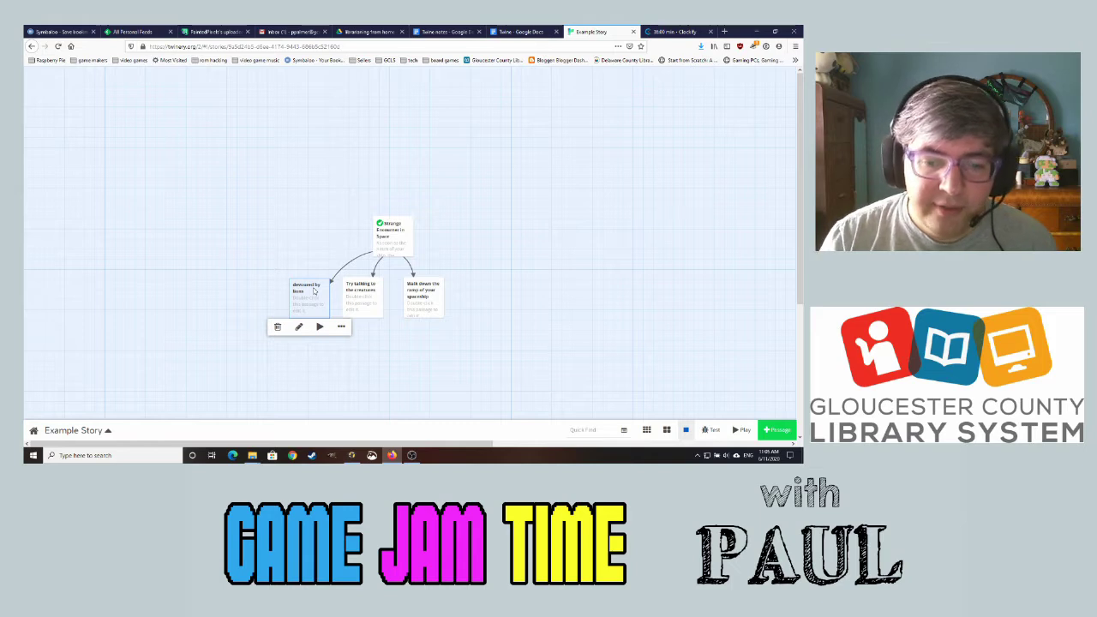
pyautogui.moveTo(313, 291); pyautogui.dragTo(307, 283)
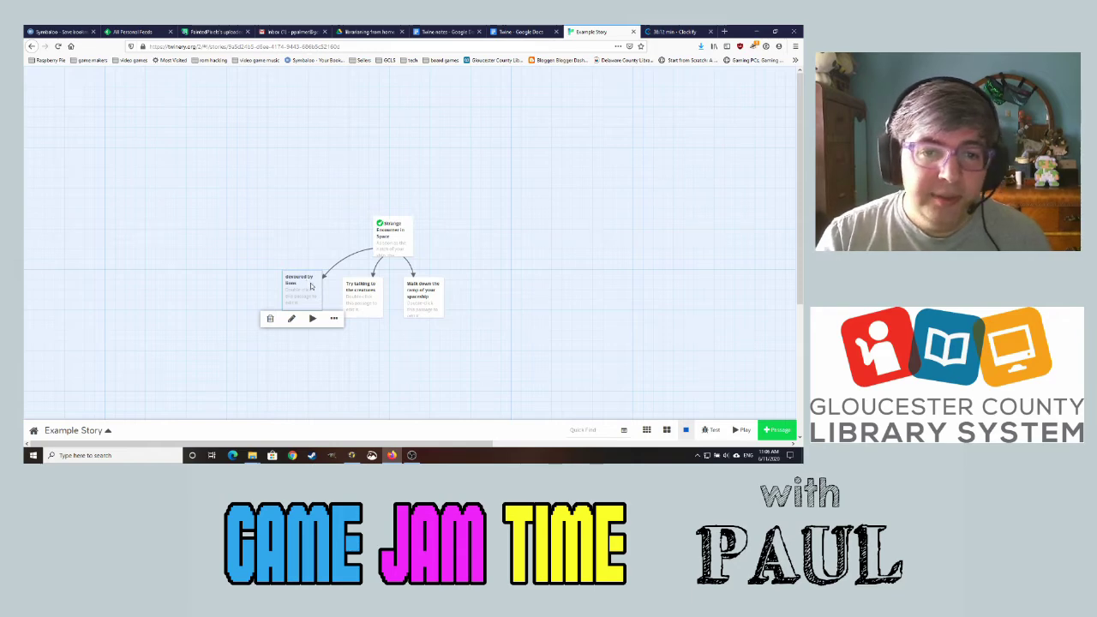
# Open the "Strange Encounter in Space" passage and insert three blank lines between the paragraph and the links
pyautogui.doubleClick(391, 241)
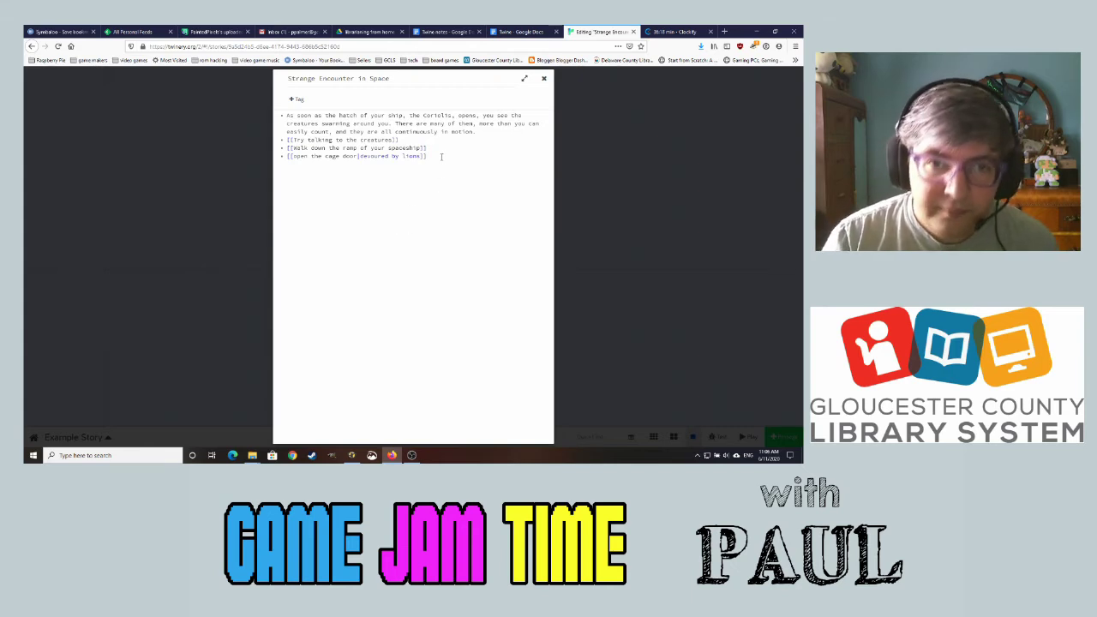
pyautogui.hotkey('ctrl', 'Home')
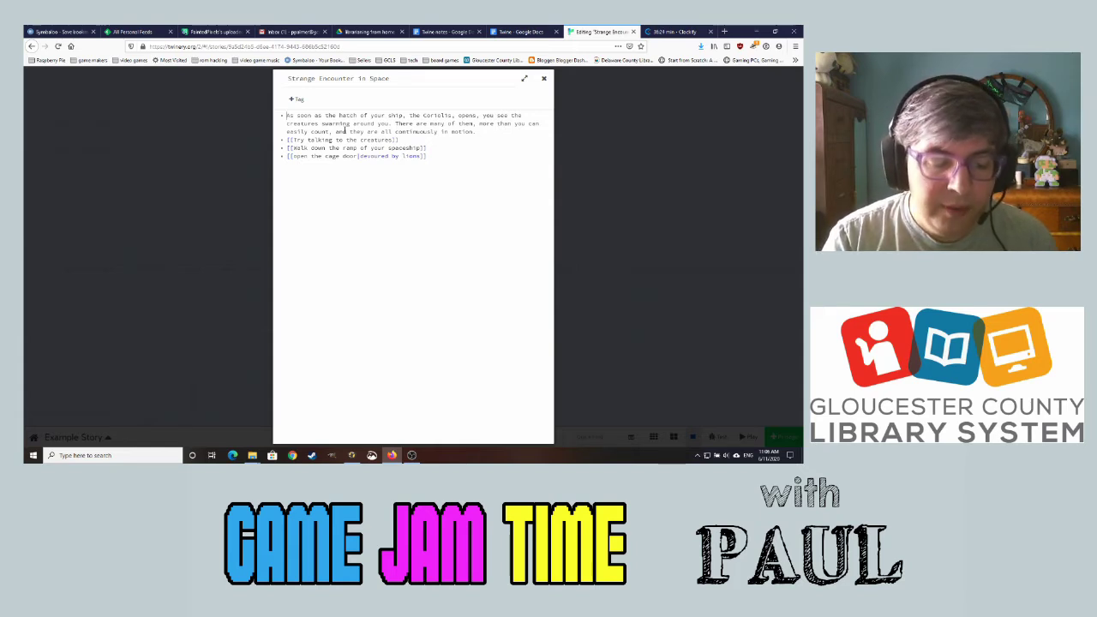
pyautogui.click(487, 133)
pyautogui.press('Return')
pyautogui.press('Return')
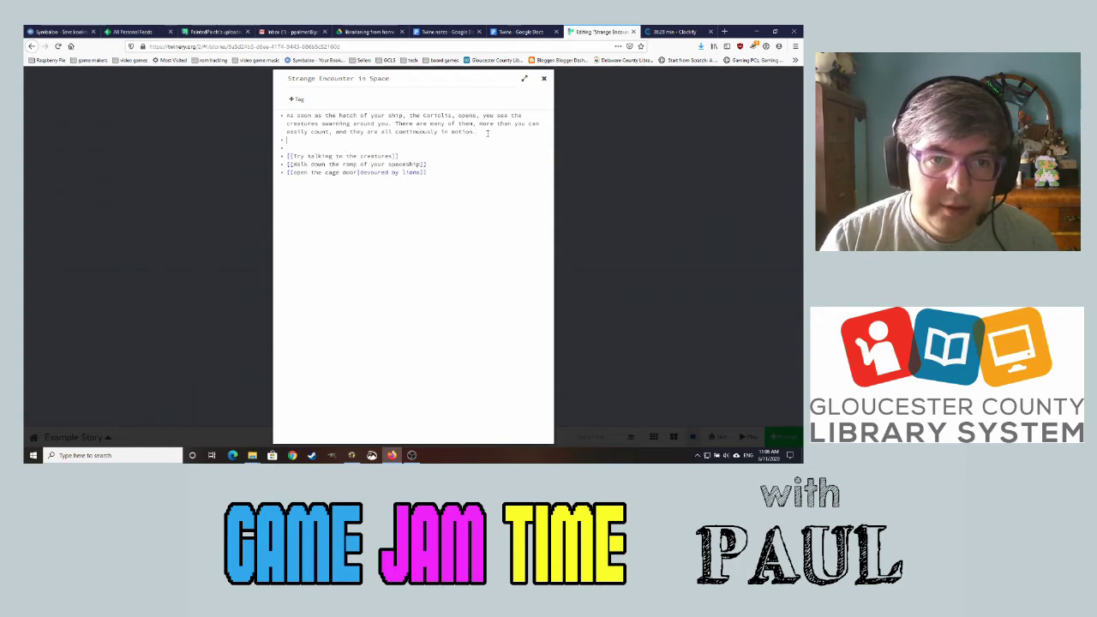
pyautogui.press('Return')
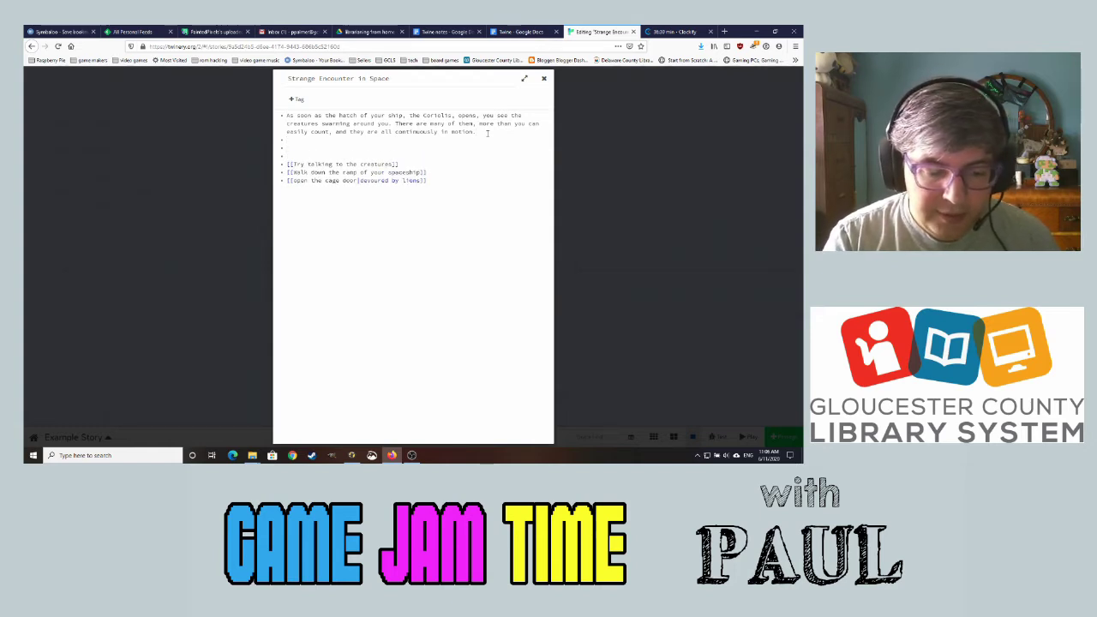
# Enter the line **bold** *italics* <u>underlined</u> between the paragraph and the links, and close the passage
pyautogui.write('**bold')
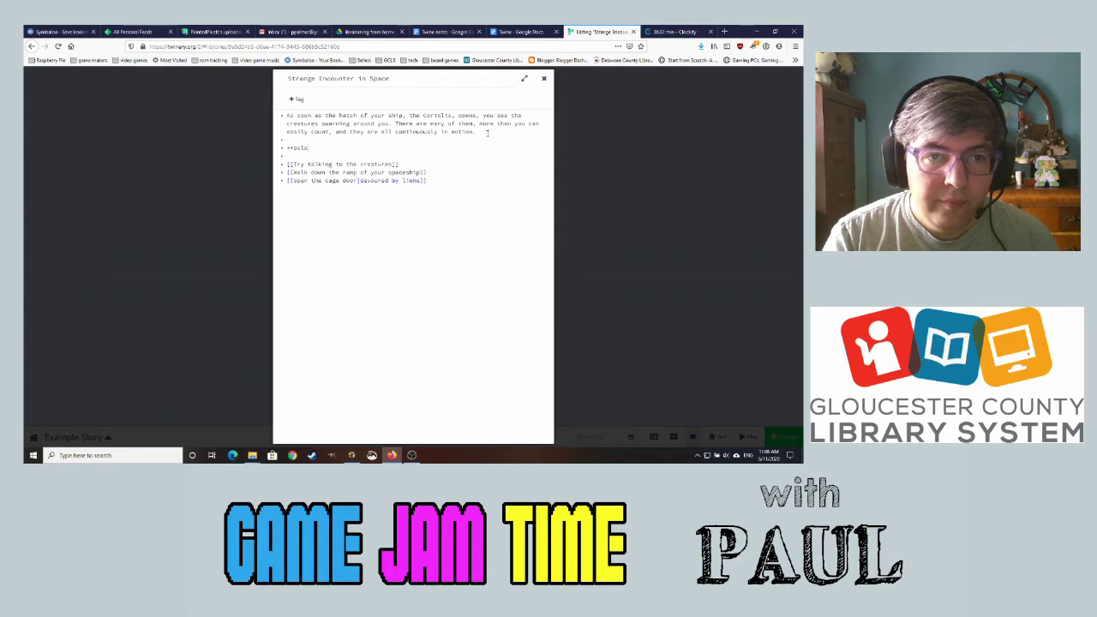
pyautogui.write('**')
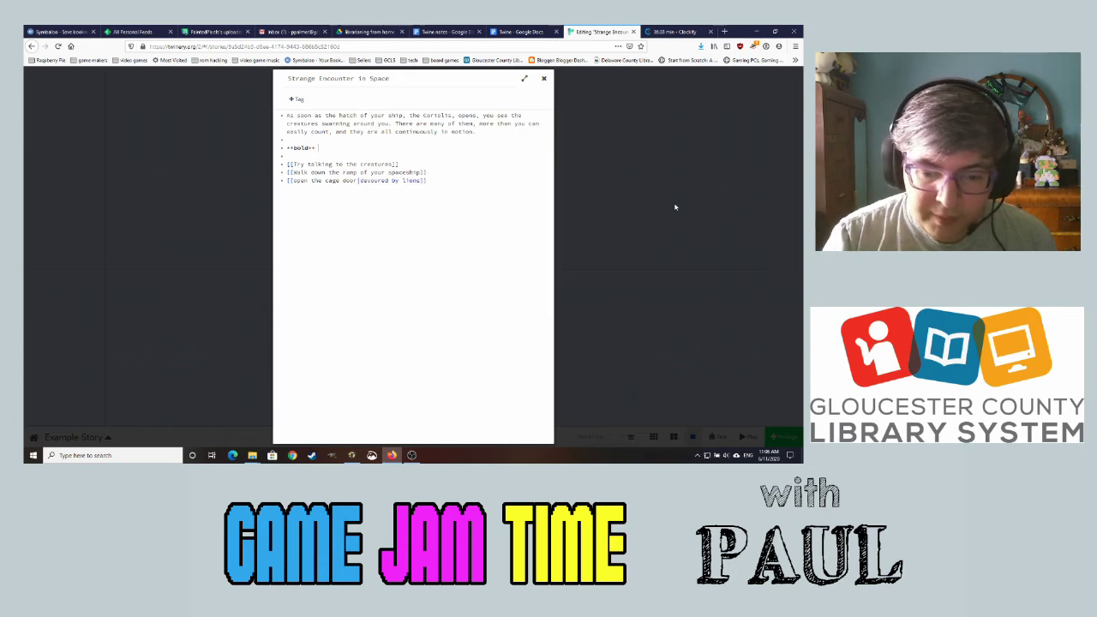
pyautogui.write('*itali')
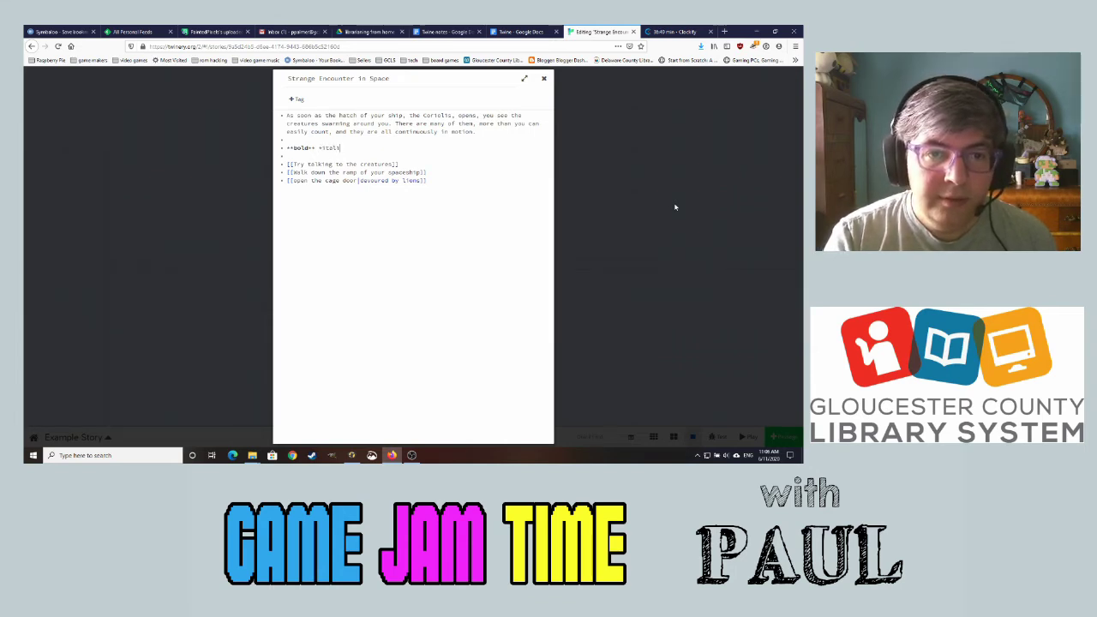
pyautogui.write('cs*')
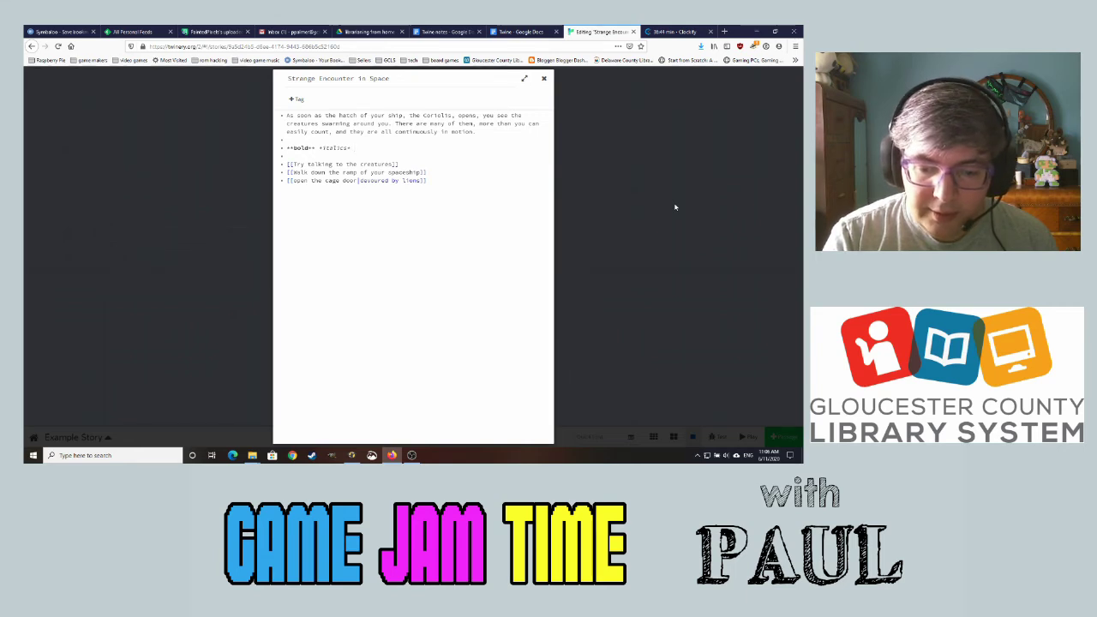
pyautogui.write(' <u')
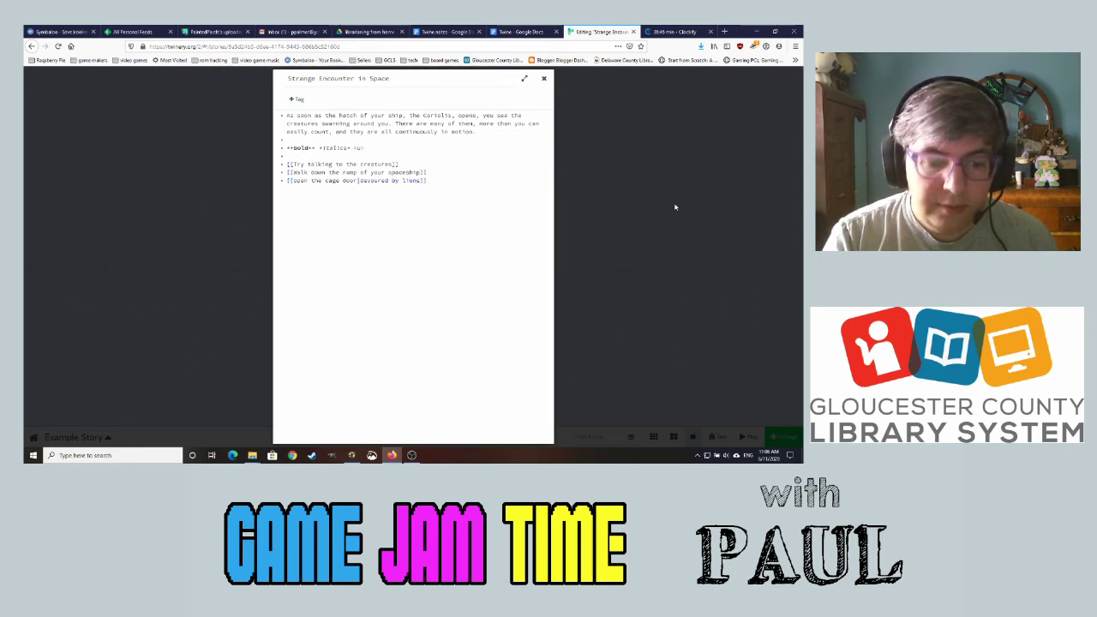
pyautogui.write('>unde')
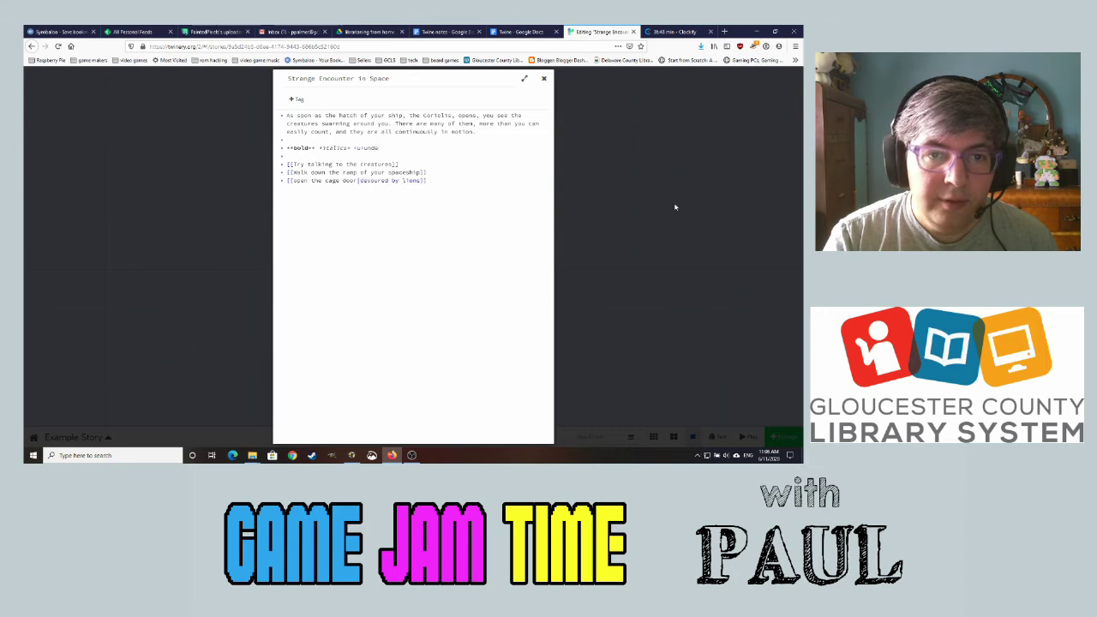
pyautogui.write('rlined</u>')
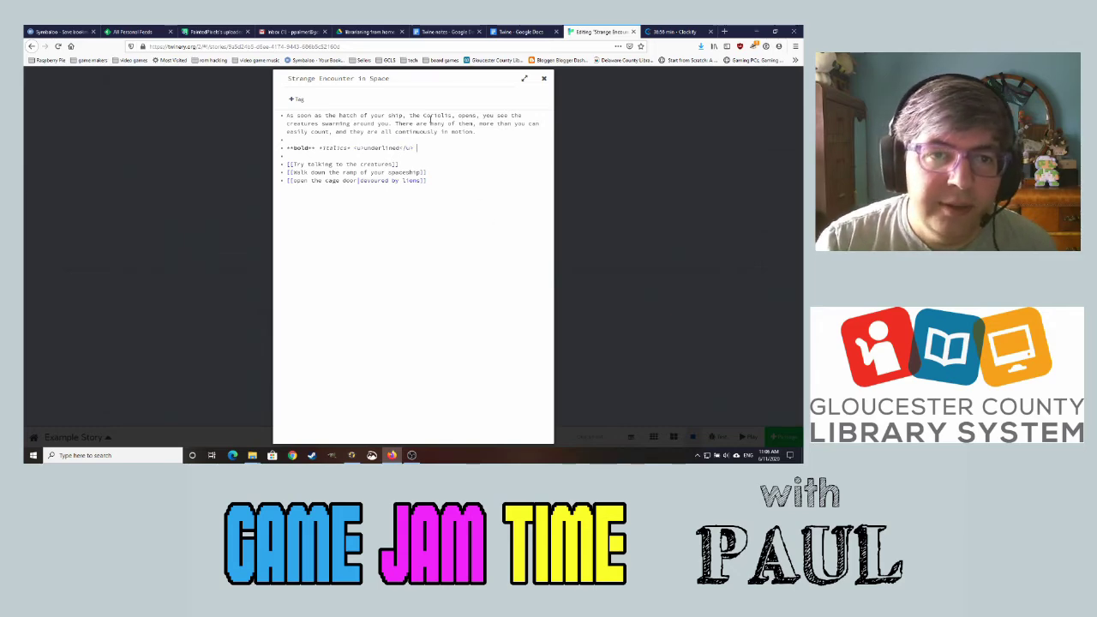
pyautogui.click(543, 78)
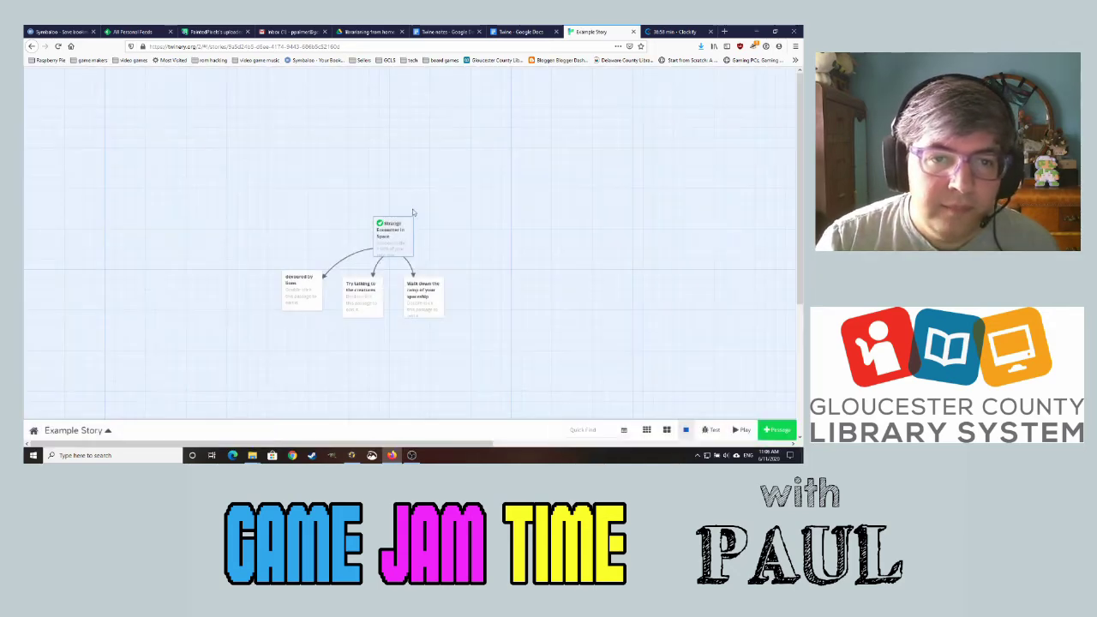
# Play the story to check the bold, italic and underlined text, and close the played copy
pyautogui.click(739, 430)
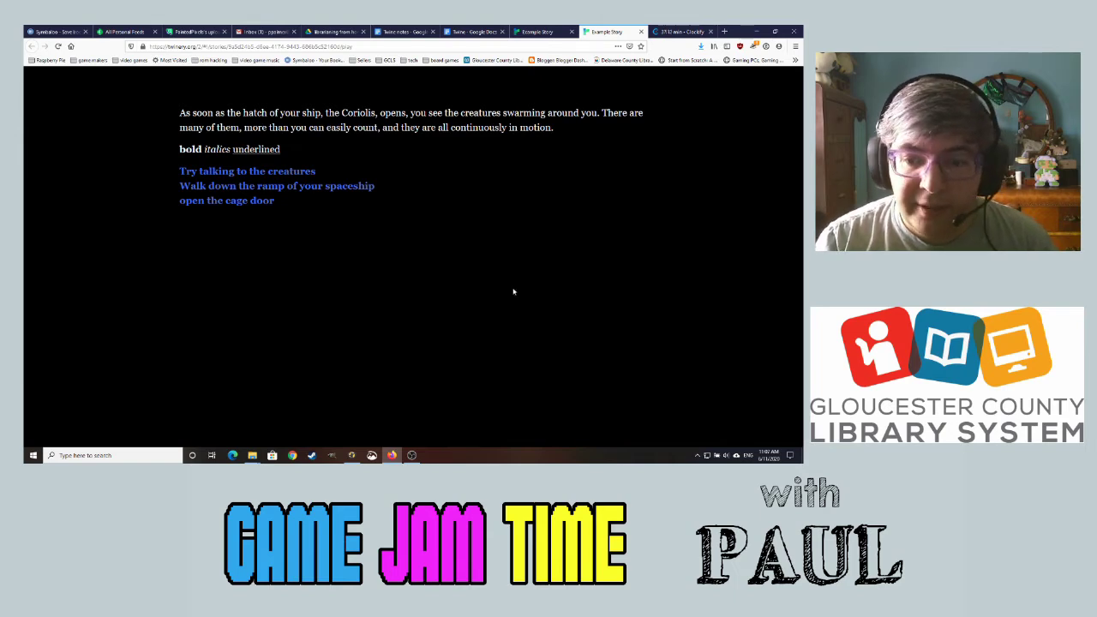
pyautogui.click(540, 32)
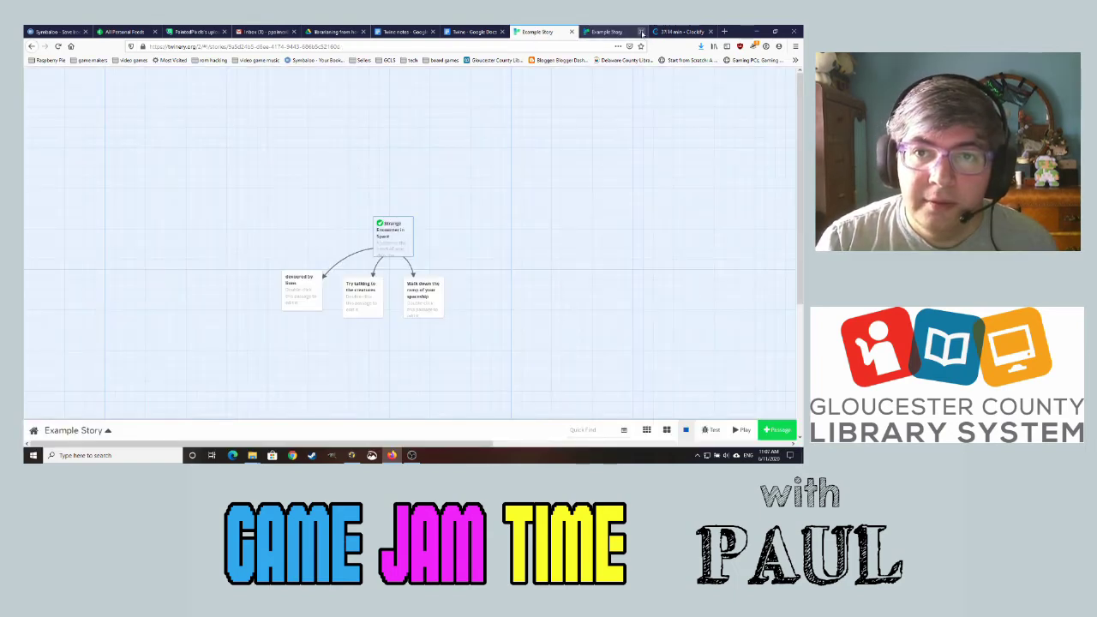
pyautogui.click(641, 32)
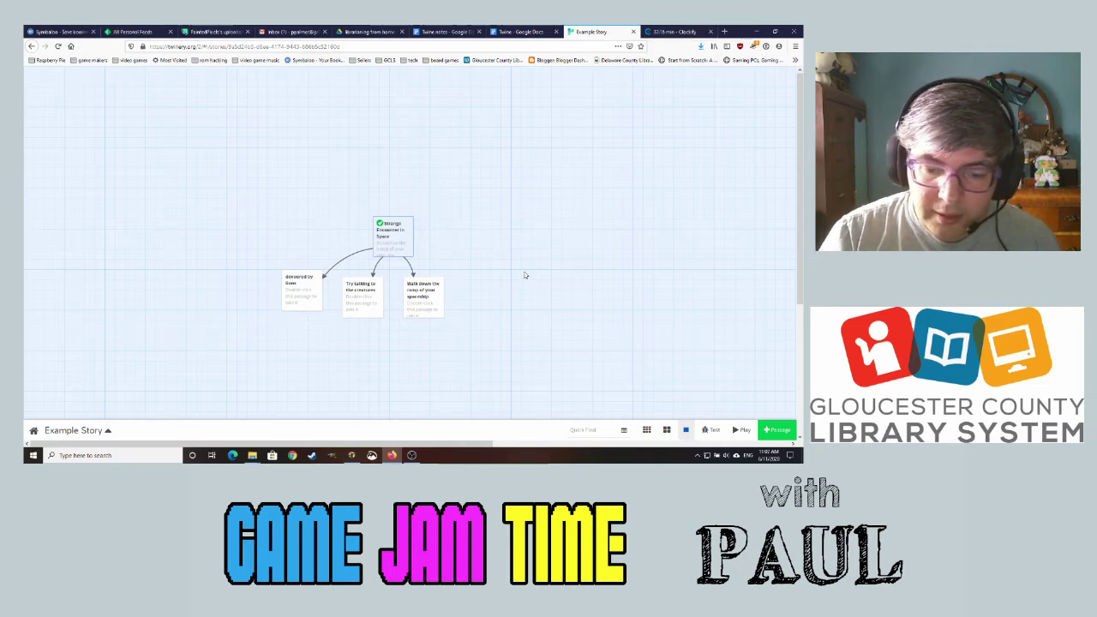
pyautogui.click(382, 262)
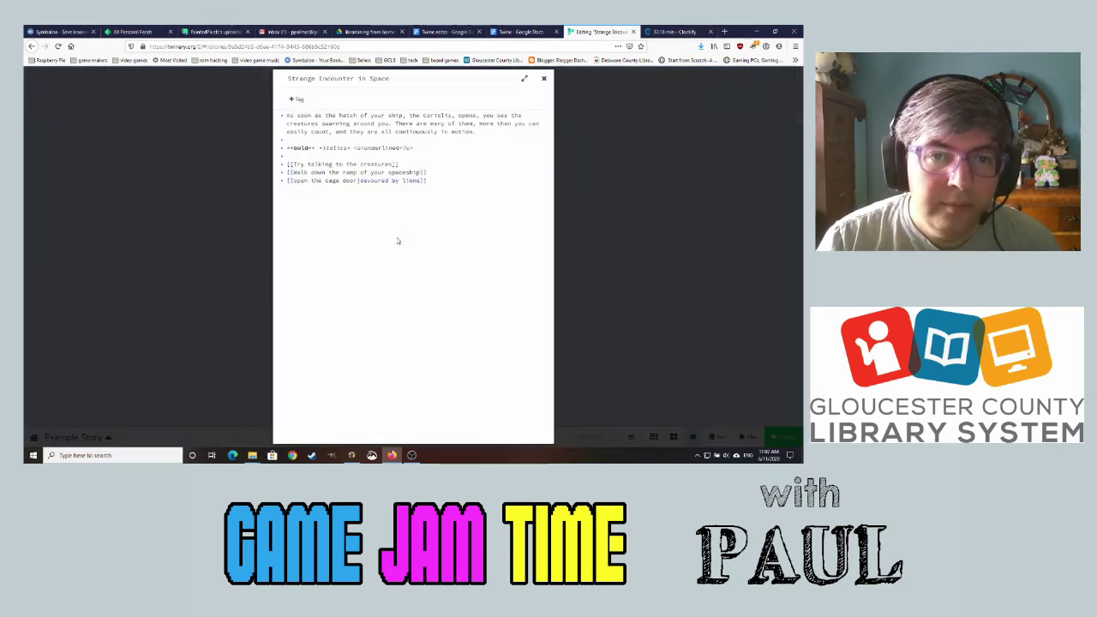
pyautogui.click(418, 148)
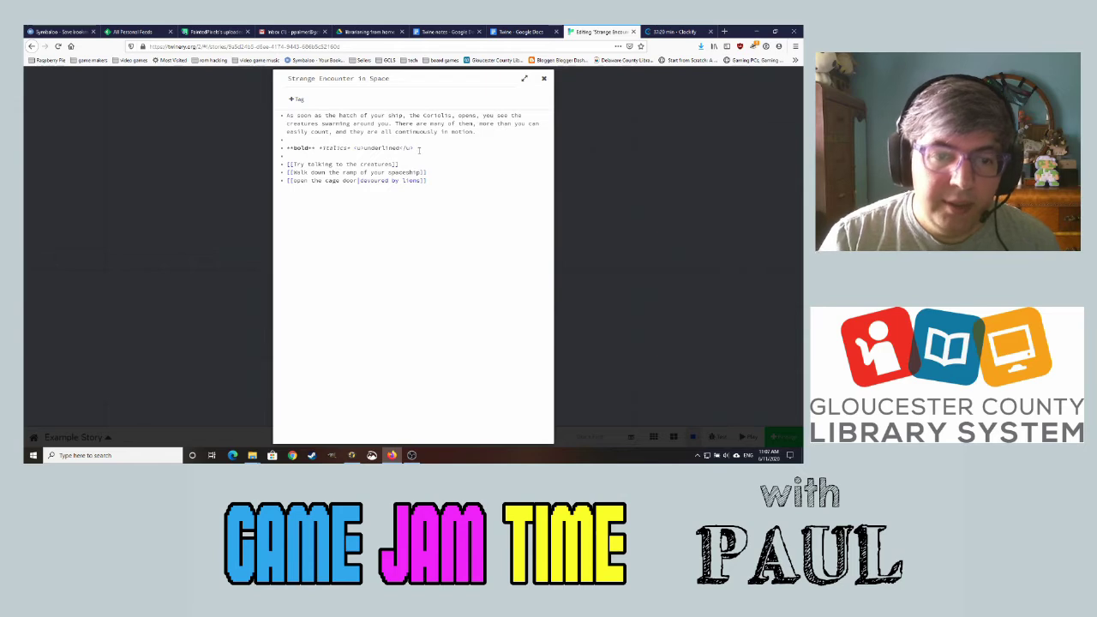
pyautogui.press('Return')
pyautogui.press('Return')
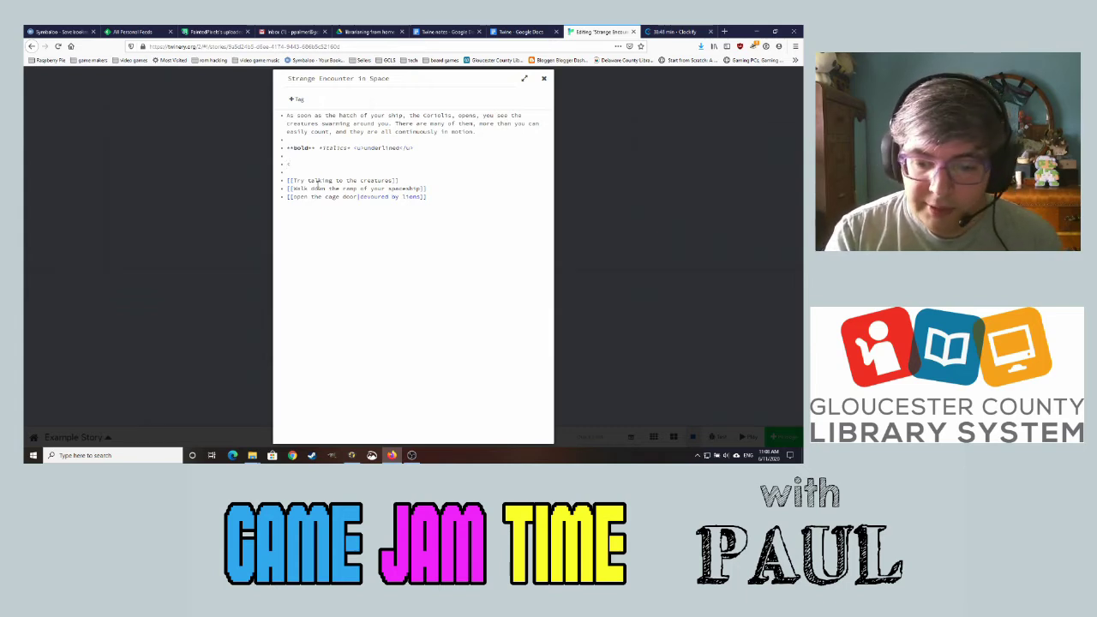
pyautogui.write('tag s')
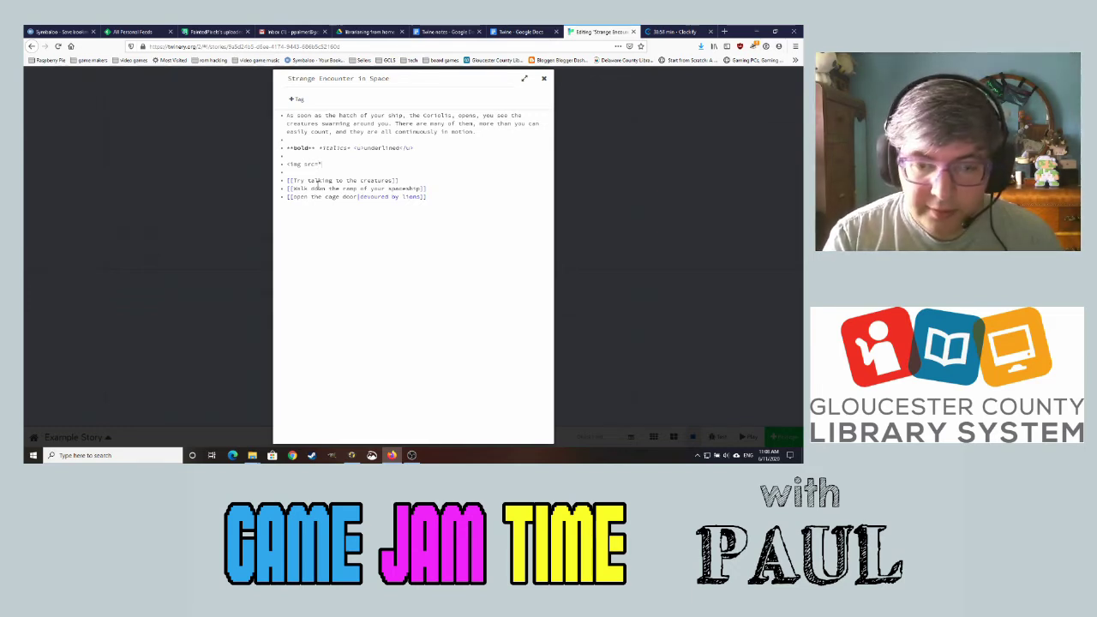
pyautogui.write('https://i.imgur.com/z09QwNj.jpg')
pyautogui.write('">')
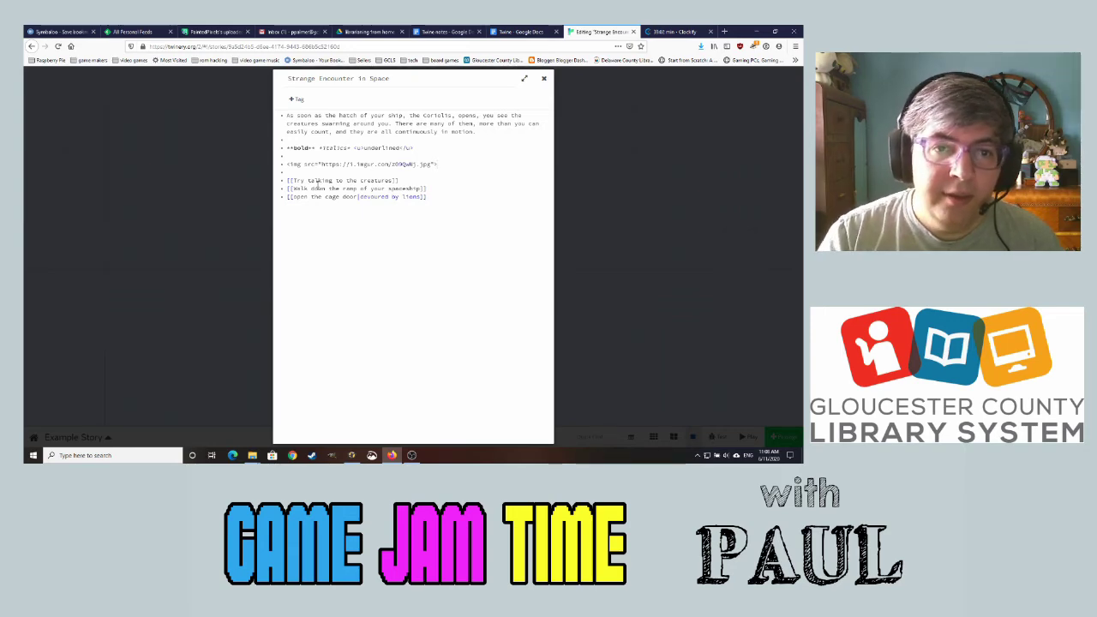
pyautogui.click(543, 79)
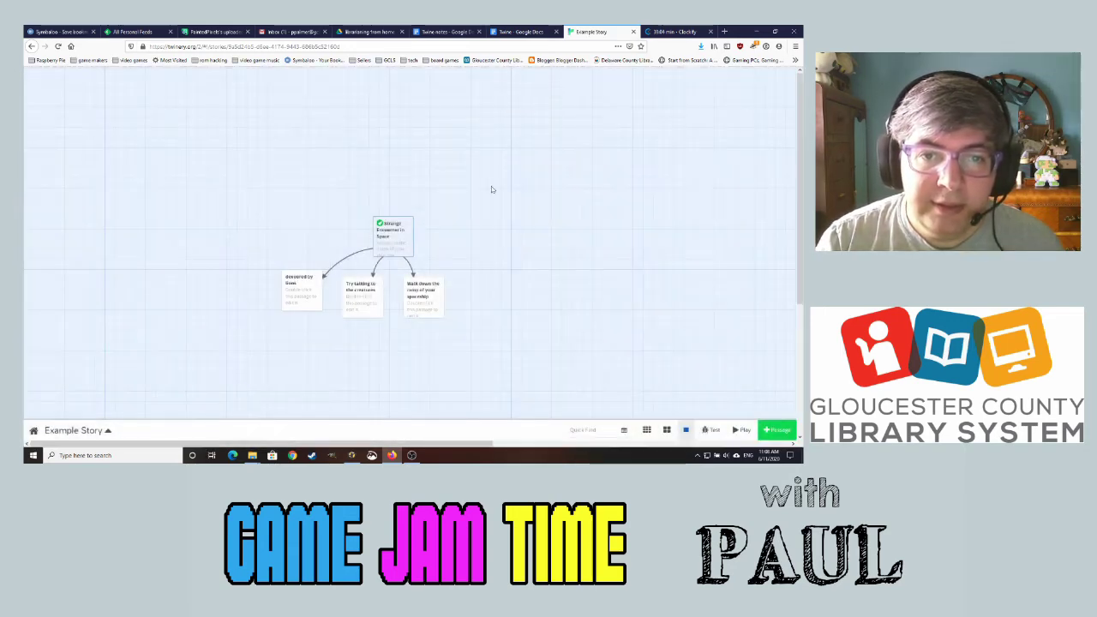
# Play the story to check the embedded image, and close the played copy
pyautogui.click(743, 431)
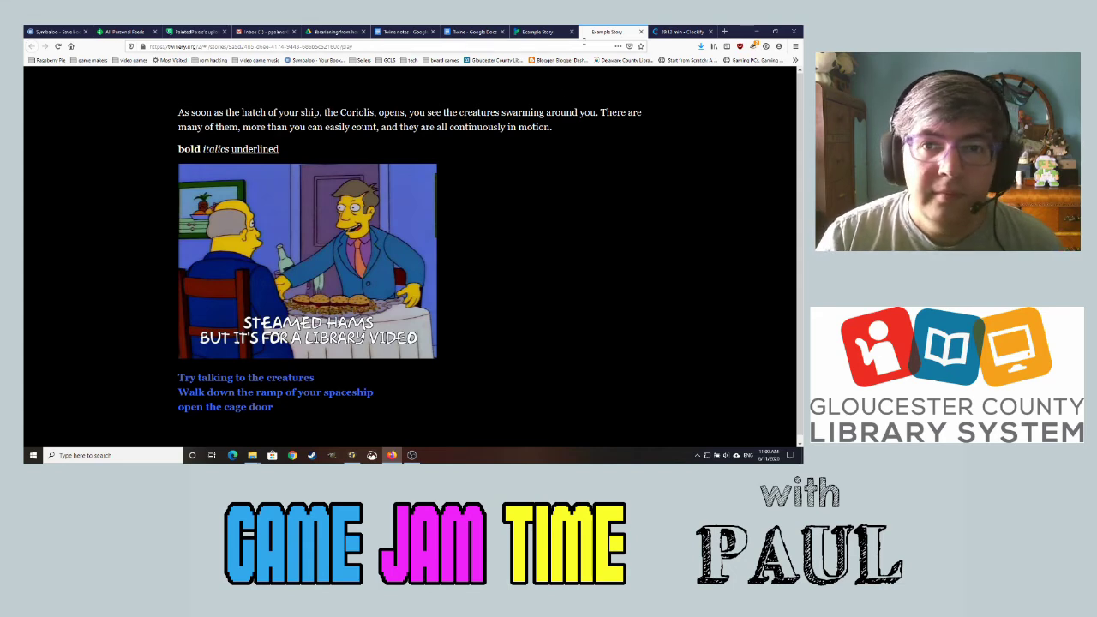
pyautogui.click(553, 32)
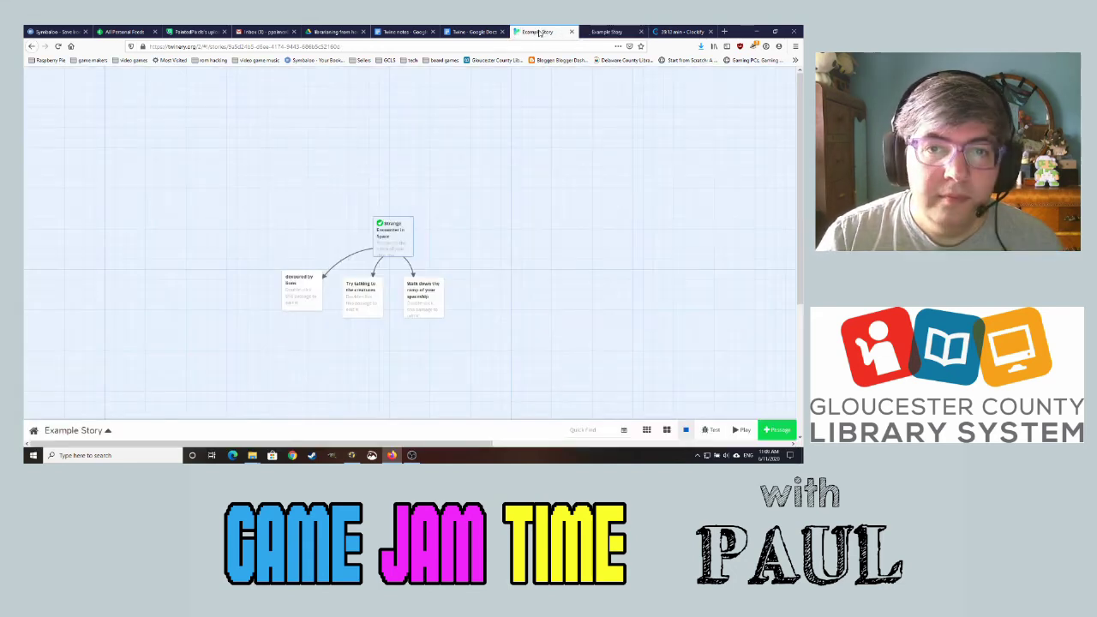
pyautogui.click(640, 32)
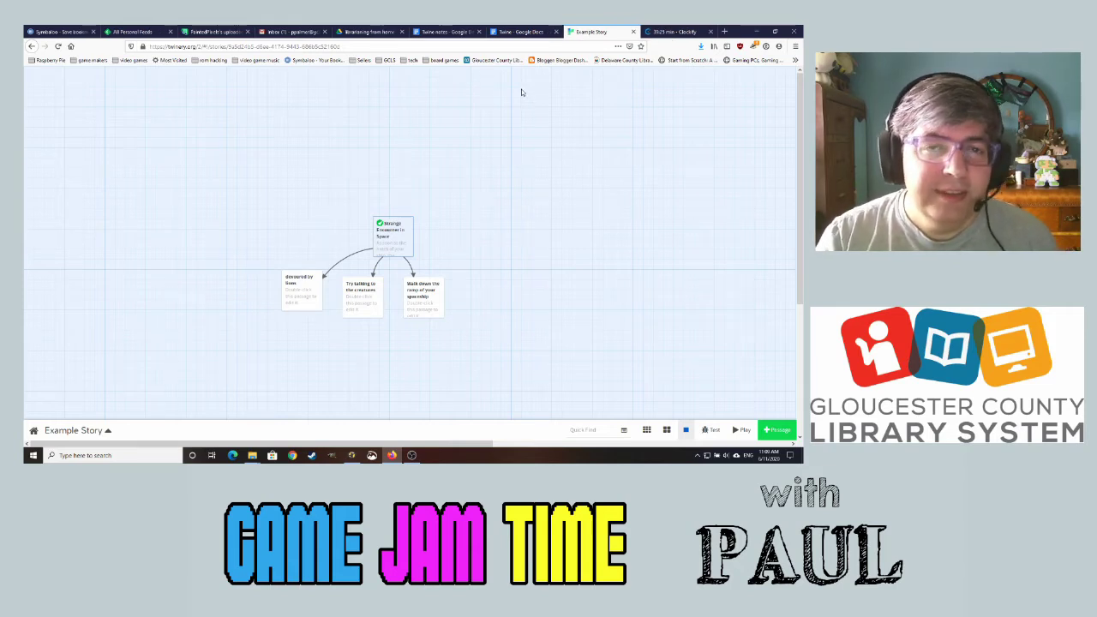
# Add the line <audio src="URL"> below the image line in the "Strange Encounter in Space" passage, and close the passage
pyautogui.doubleClick(394, 240)
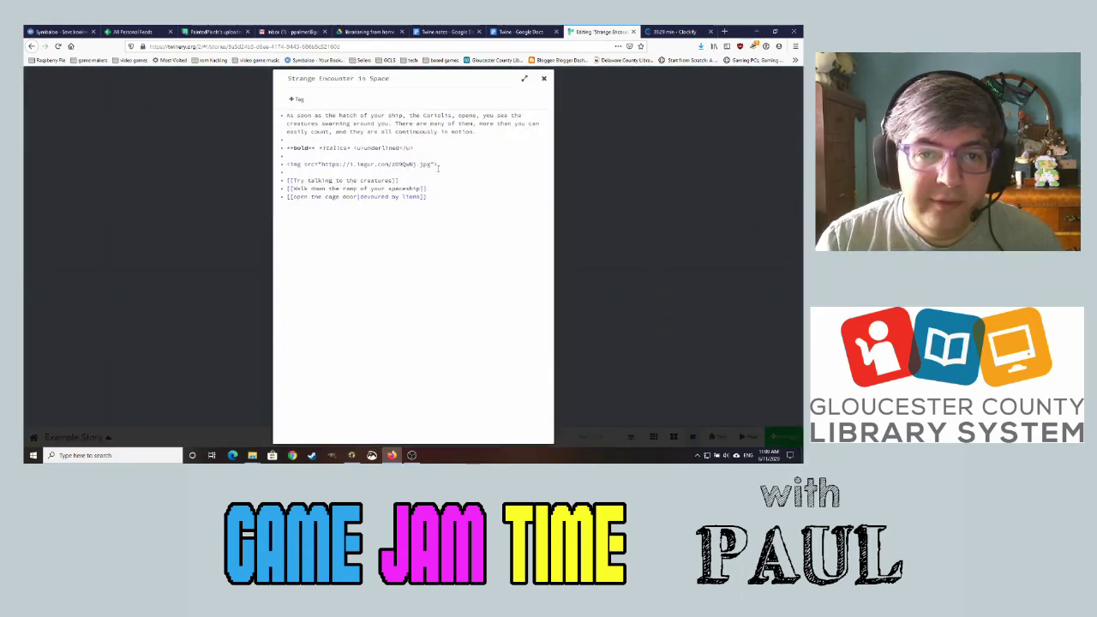
pyautogui.click(439, 164)
pyautogui.press('Return')
pyautogui.press('Return')
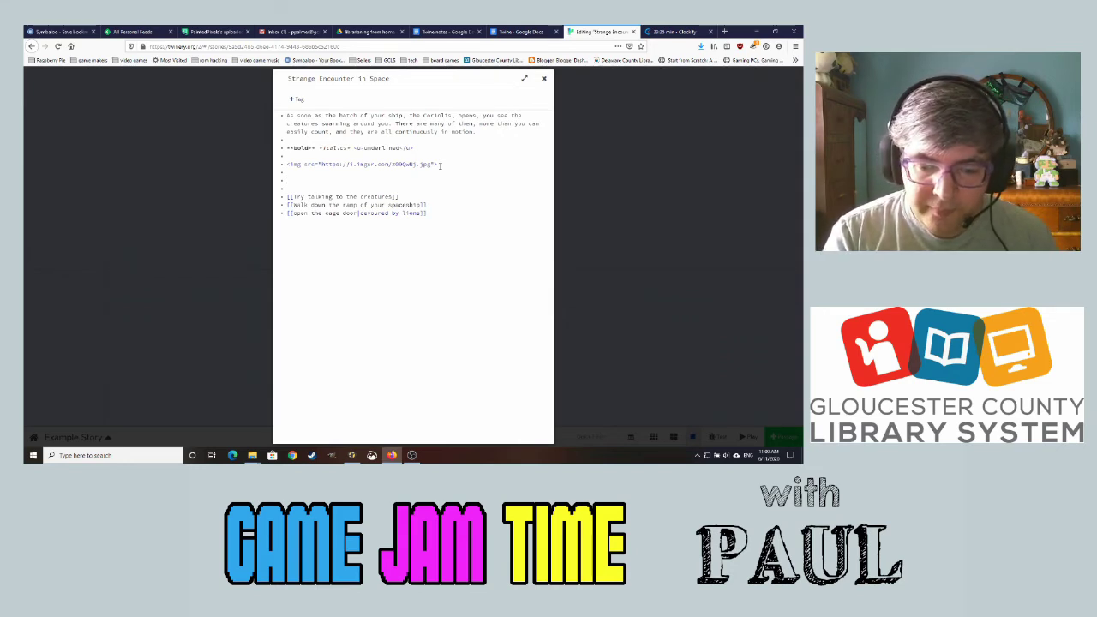
pyautogui.write('<audio')
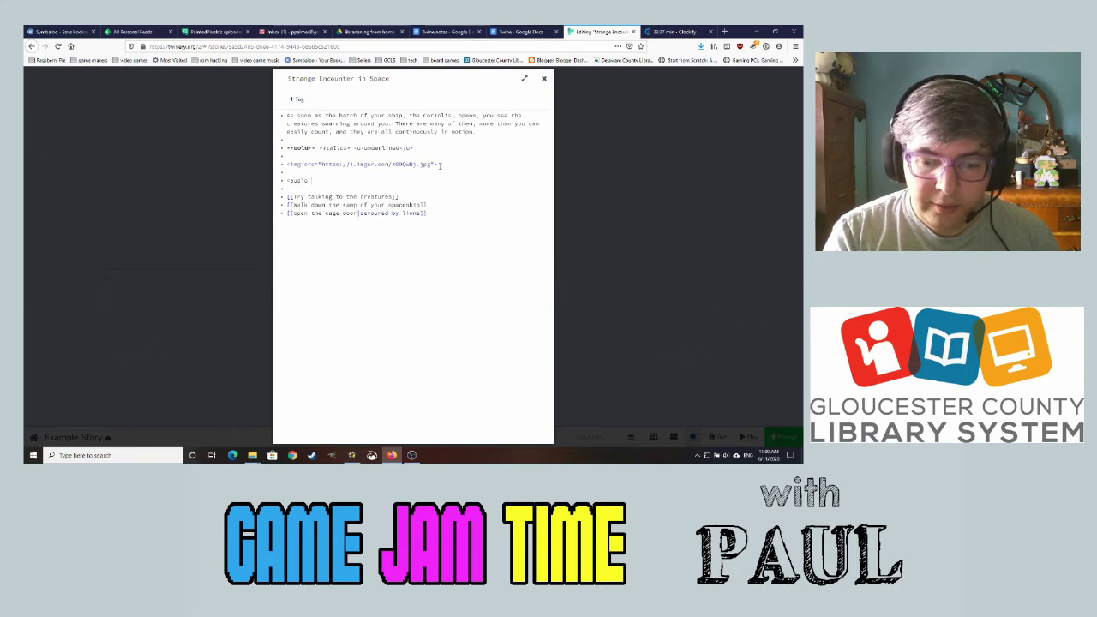
pyautogui.write(' src=')
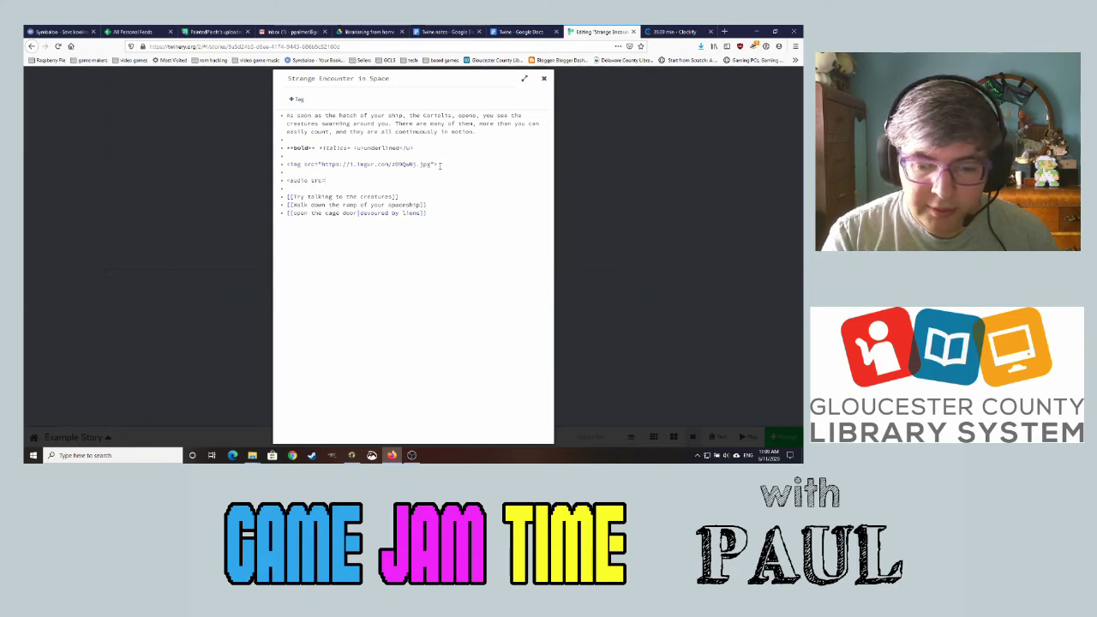
pyautogui.write('"')
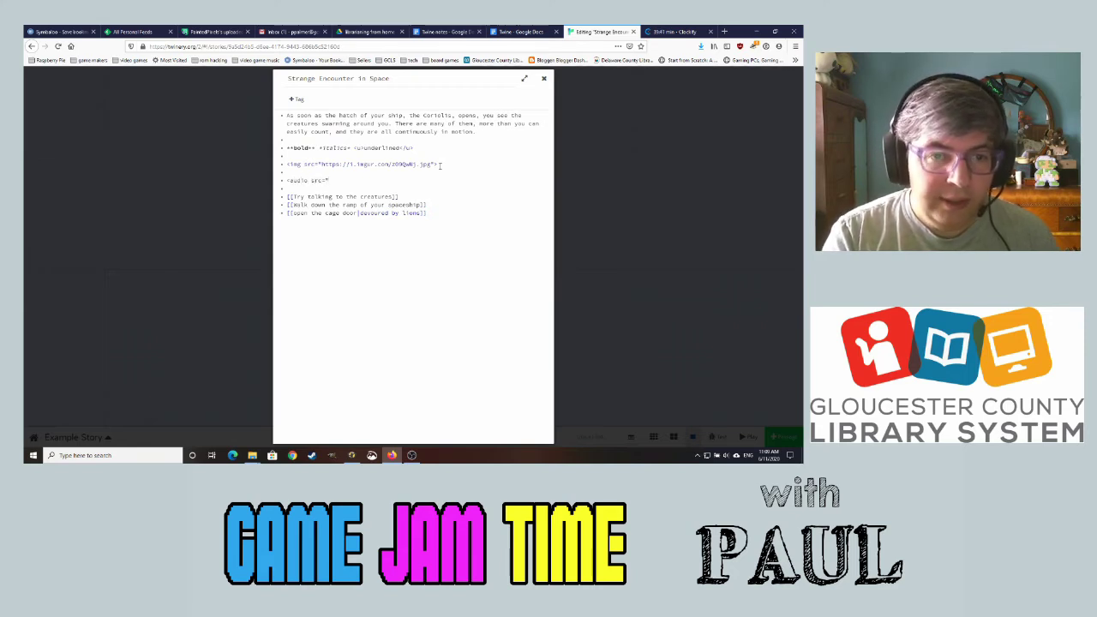
pyautogui.write('URL">')
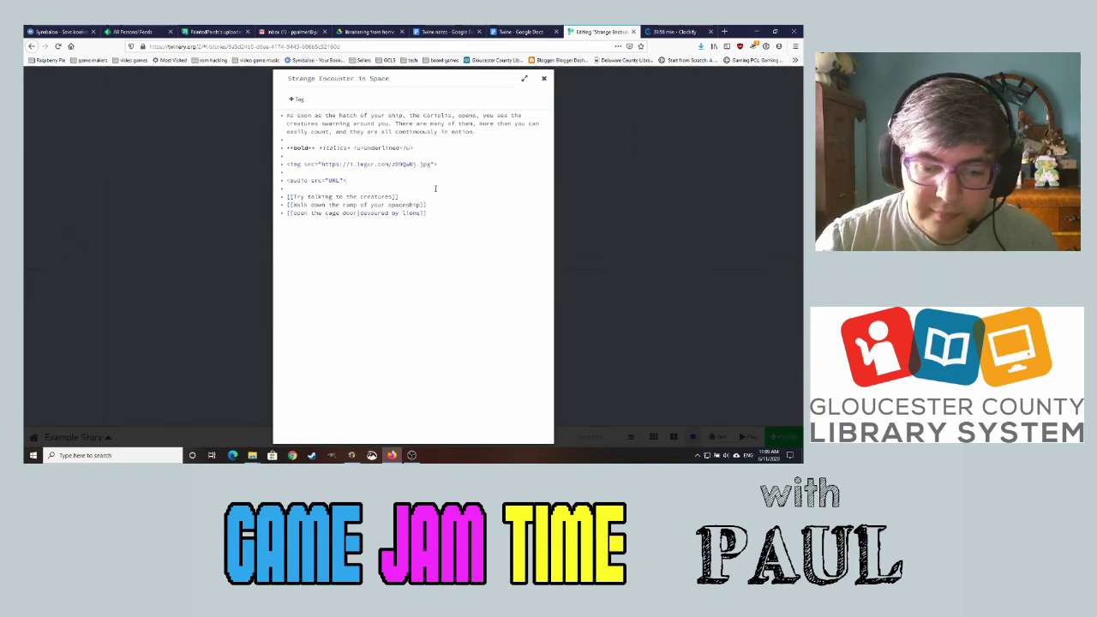
pyautogui.click(558, 176)
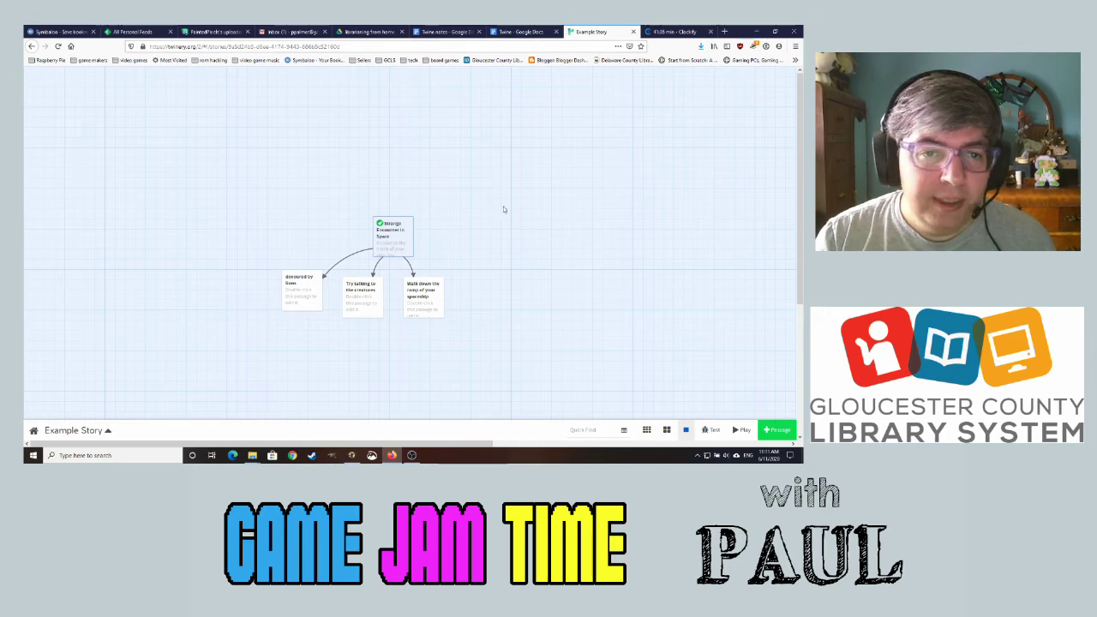
# Open "First Story: A Spaceship Adventure" and spread "Walk down the ramp of your spaceship" and "Try talking to the creatures" outward on either side of "Landing"
pyautogui.hotkey('alt', 'Left')
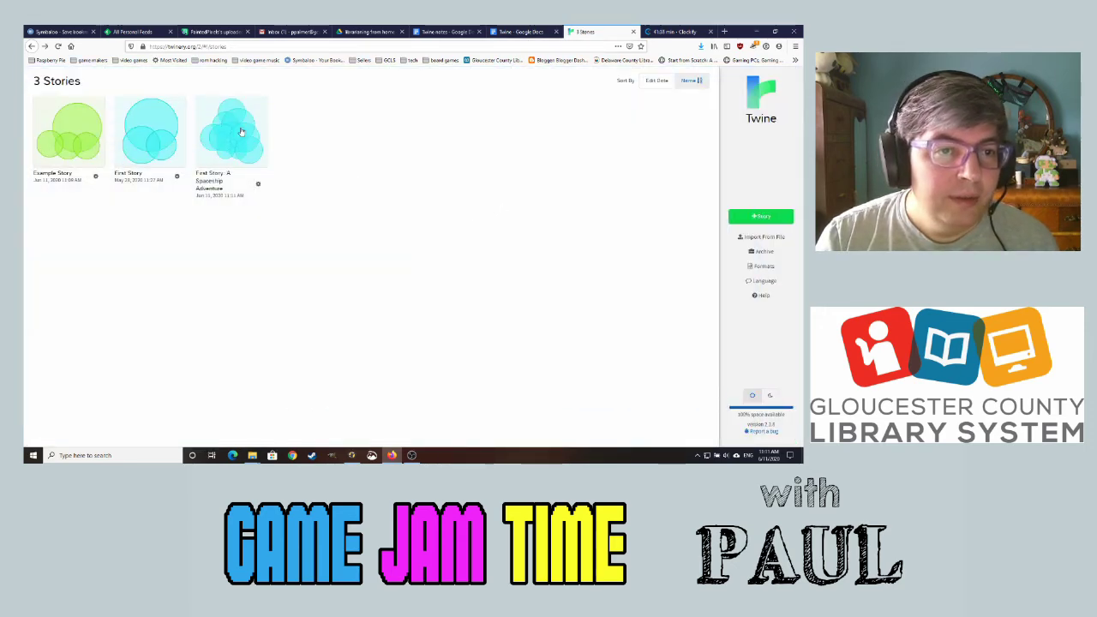
pyautogui.click(242, 131)
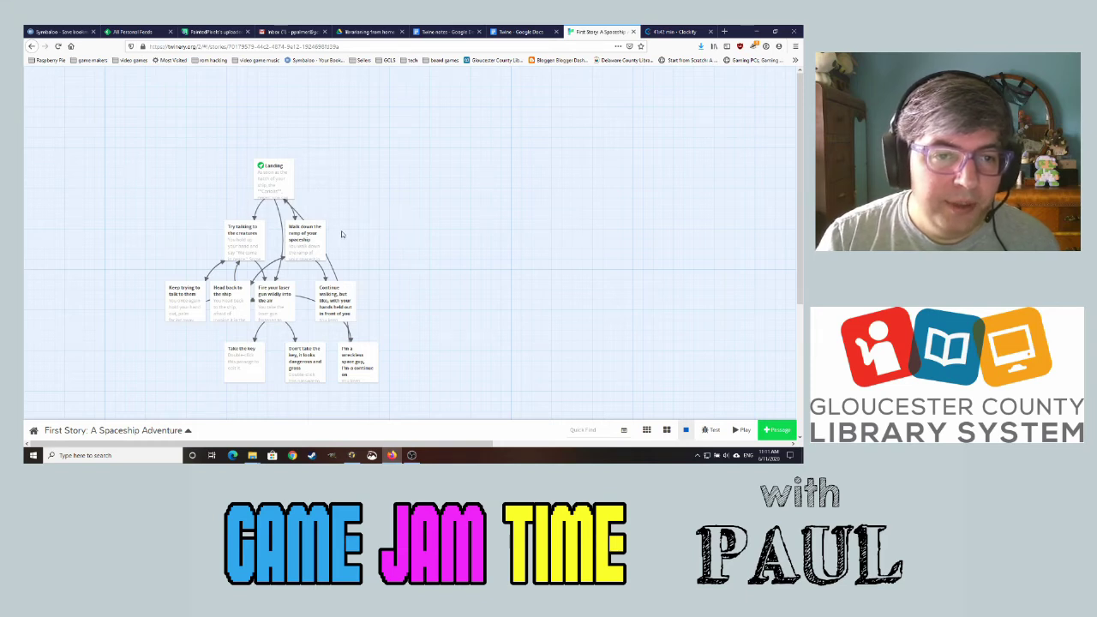
pyautogui.moveTo(316, 243); pyautogui.dragTo(388, 203)
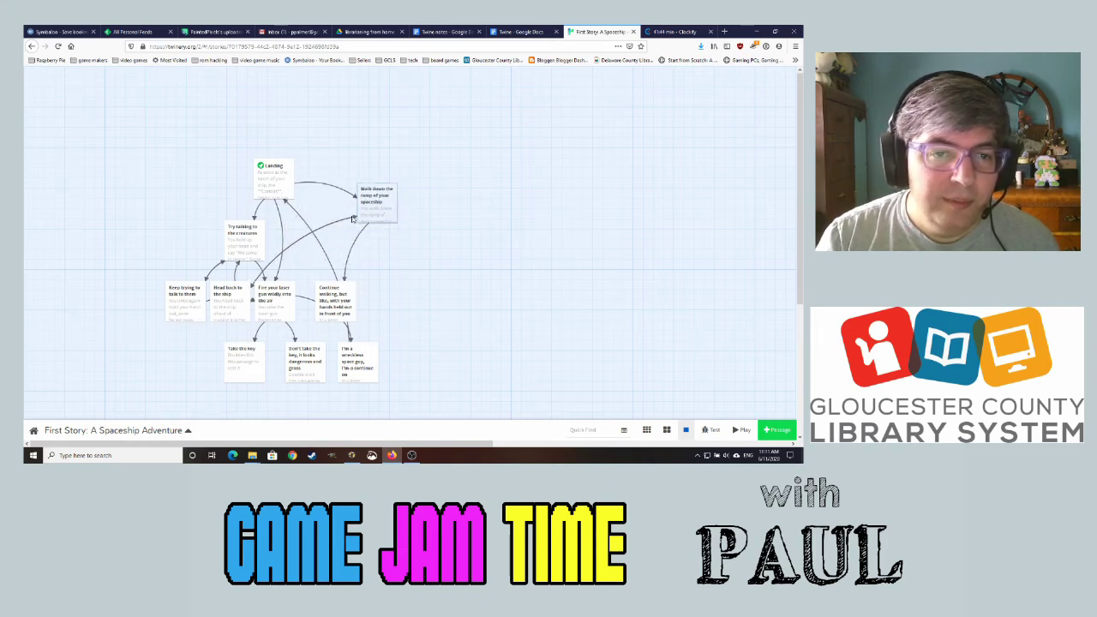
pyautogui.moveTo(236, 233); pyautogui.dragTo(194, 218)
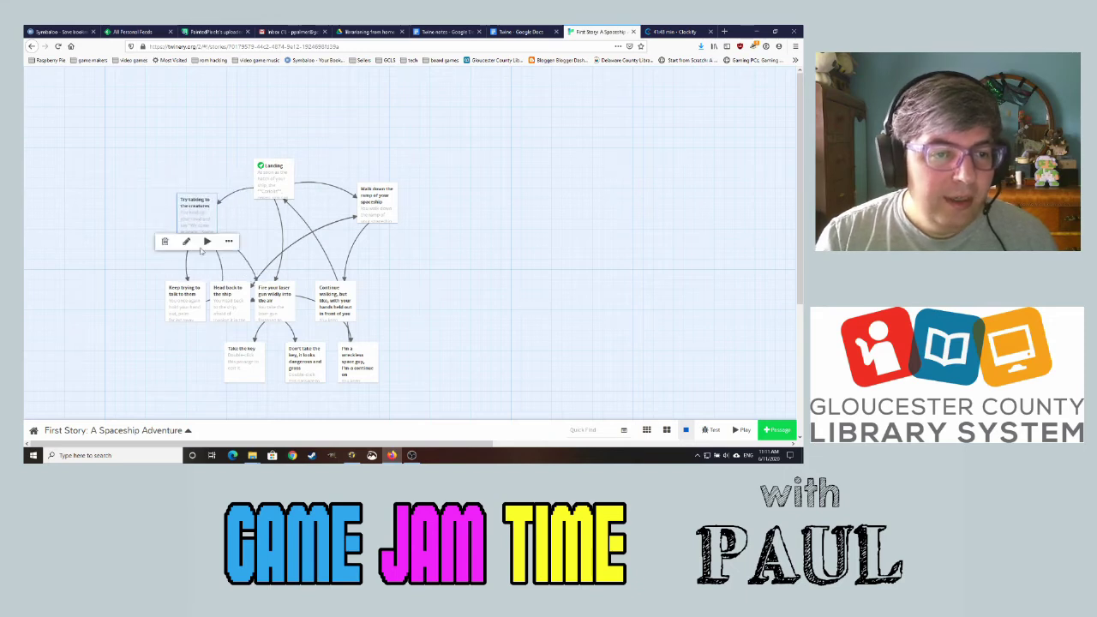
# Move the "Keep trying to talk to them" and "Head back to the ship" passages further left on the story map
pyautogui.moveTo(185, 296); pyautogui.dragTo(142, 290)
pyautogui.click(195, 219)
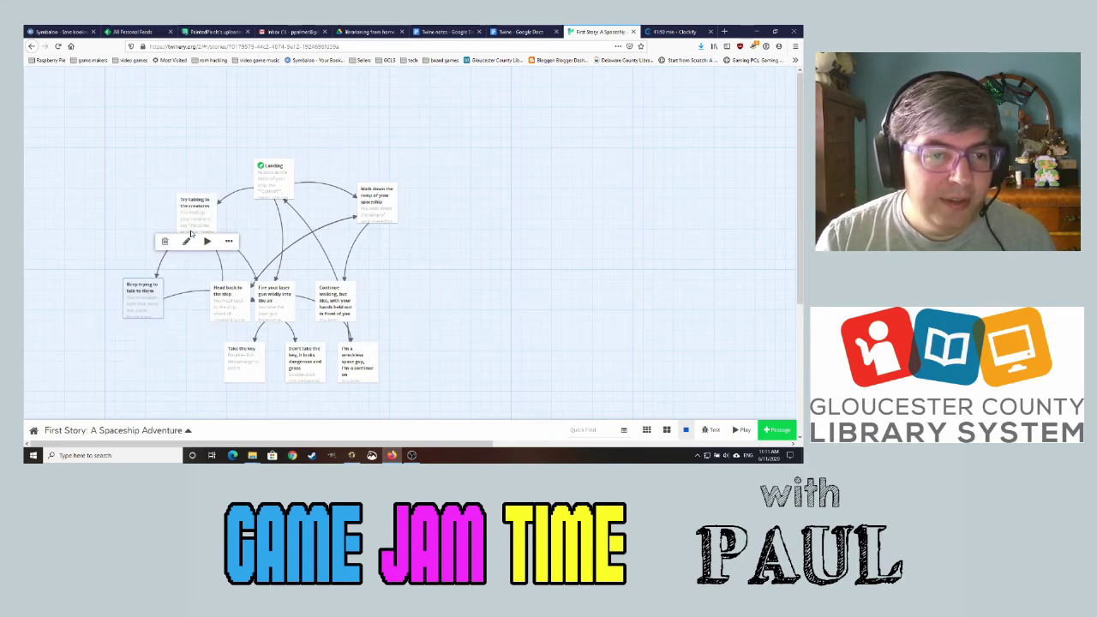
pyautogui.click(230, 299)
pyautogui.moveTo(230, 302); pyautogui.dragTo(210, 302)
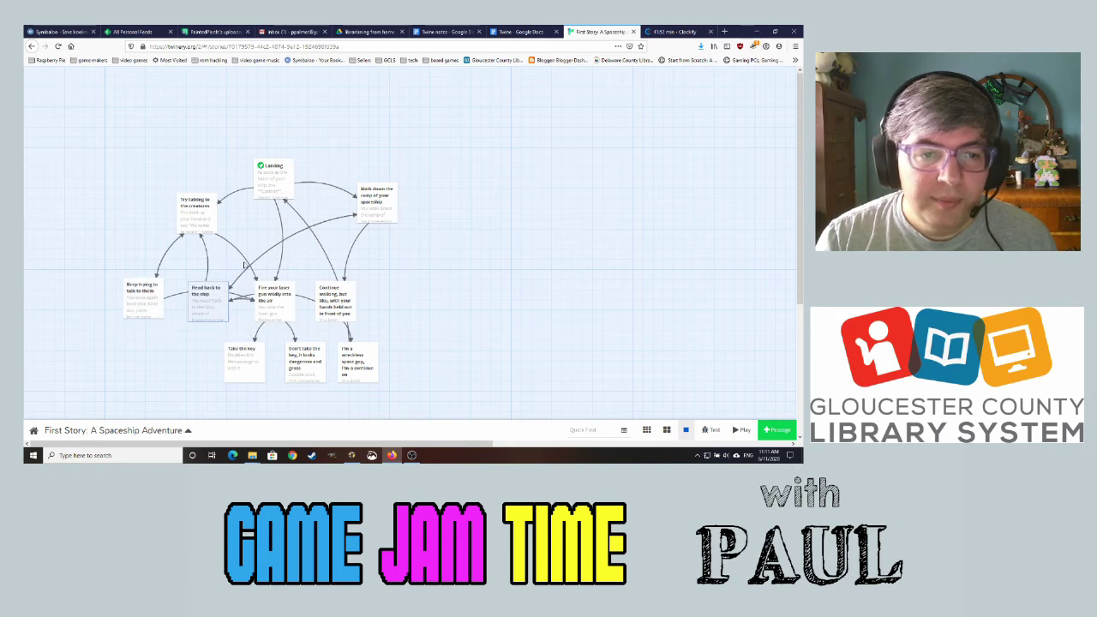
# Move the "Walk down the ramp of your spaceship" passage down and left, just above the "Continue walking" passage
pyautogui.click(380, 211)
pyautogui.moveTo(380, 211); pyautogui.dragTo(336, 243)
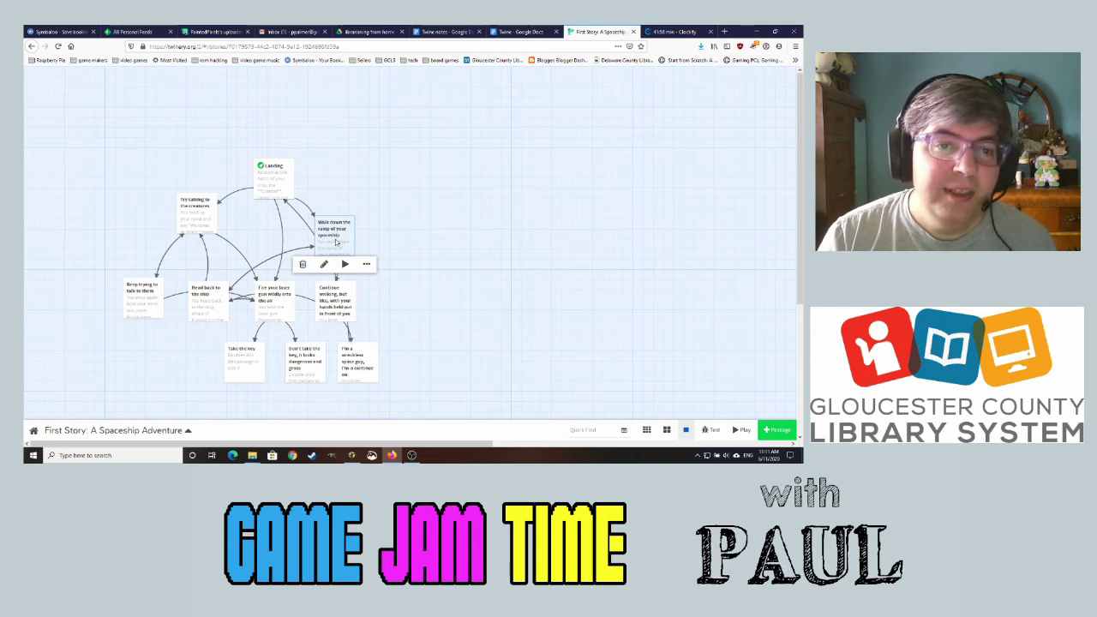
pyautogui.click(286, 176)
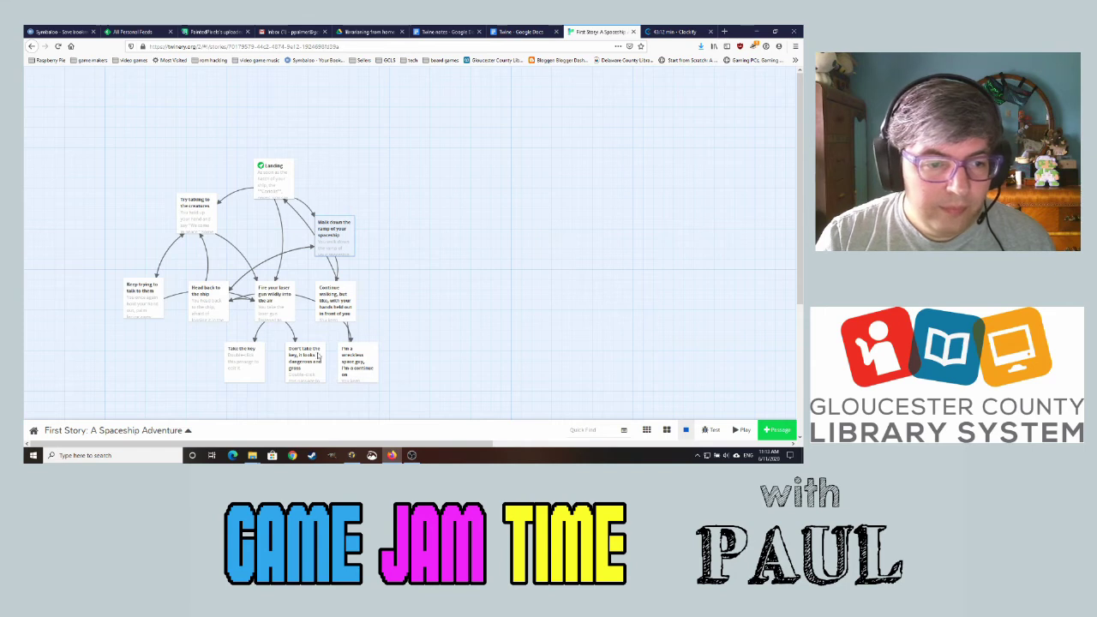
# Try to publish "First Story: A Spaceship Adventure" to an HTML file
pyautogui.click(189, 432)
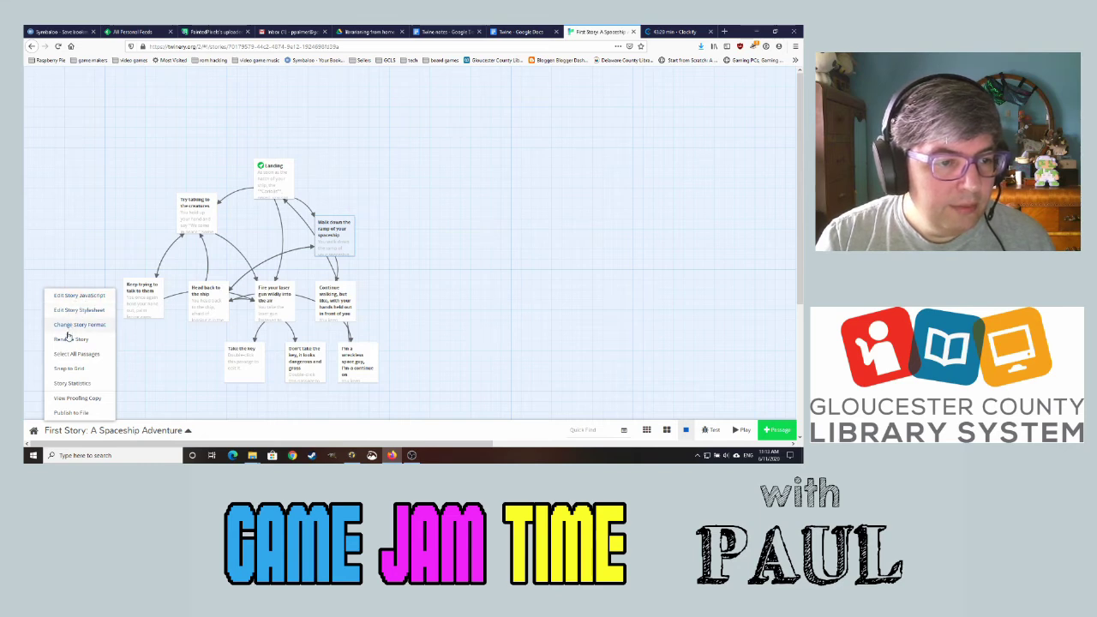
pyautogui.click(70, 413)
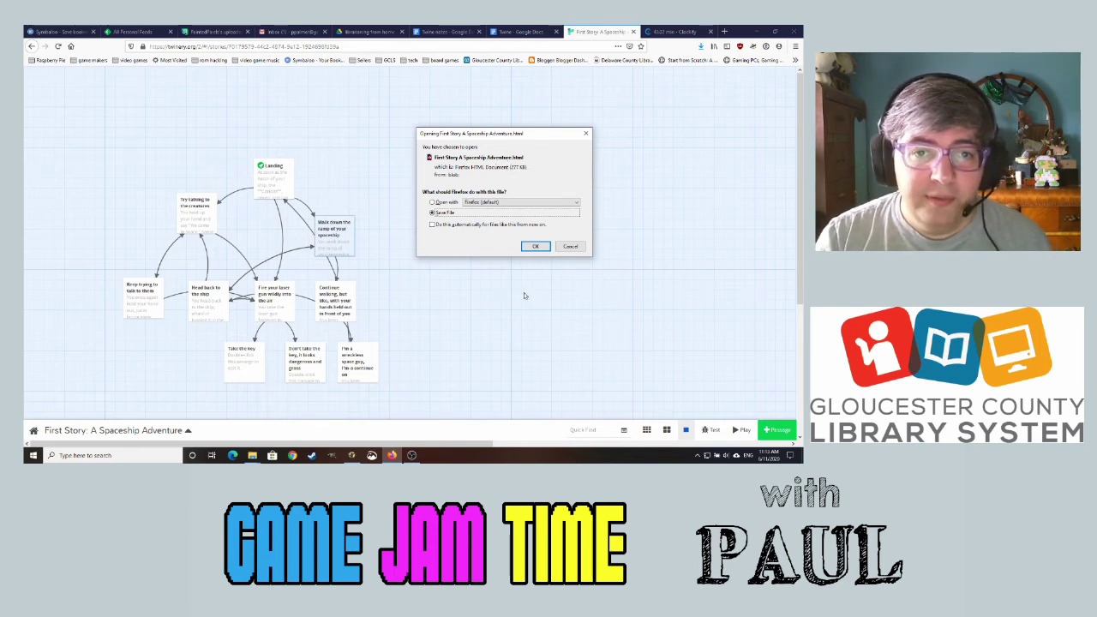
pyautogui.click(571, 247)
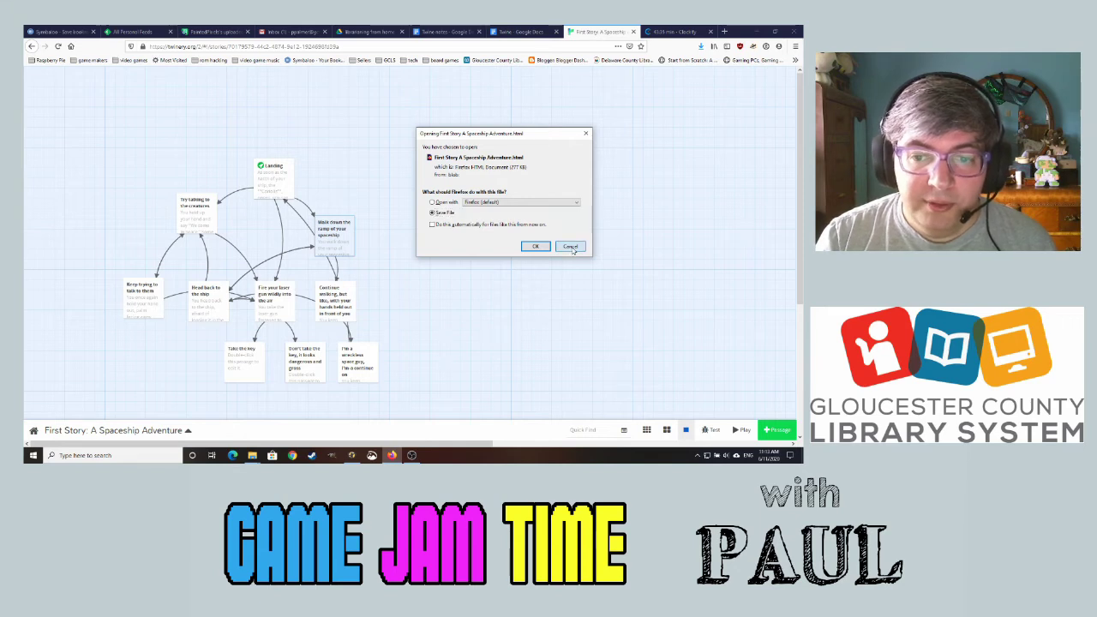
# Return to the list of all stories
pyautogui.click(35, 430)
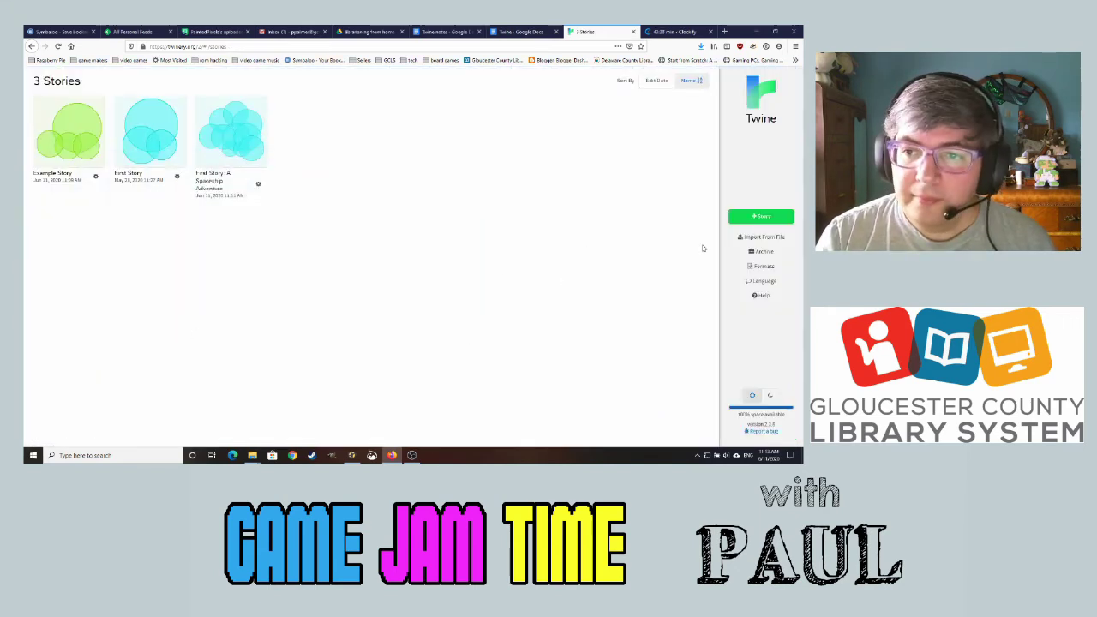